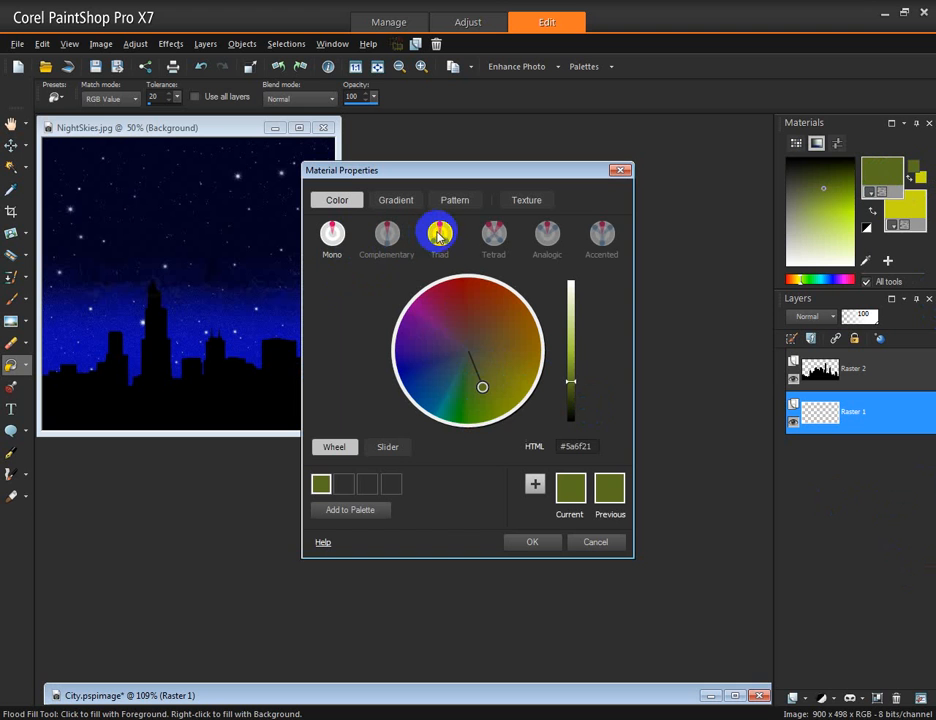
Explore the colour harmonies and the Texture, Pattern and Gradient pages of Material Properties, expanding the gradient library
left_click(440, 233)
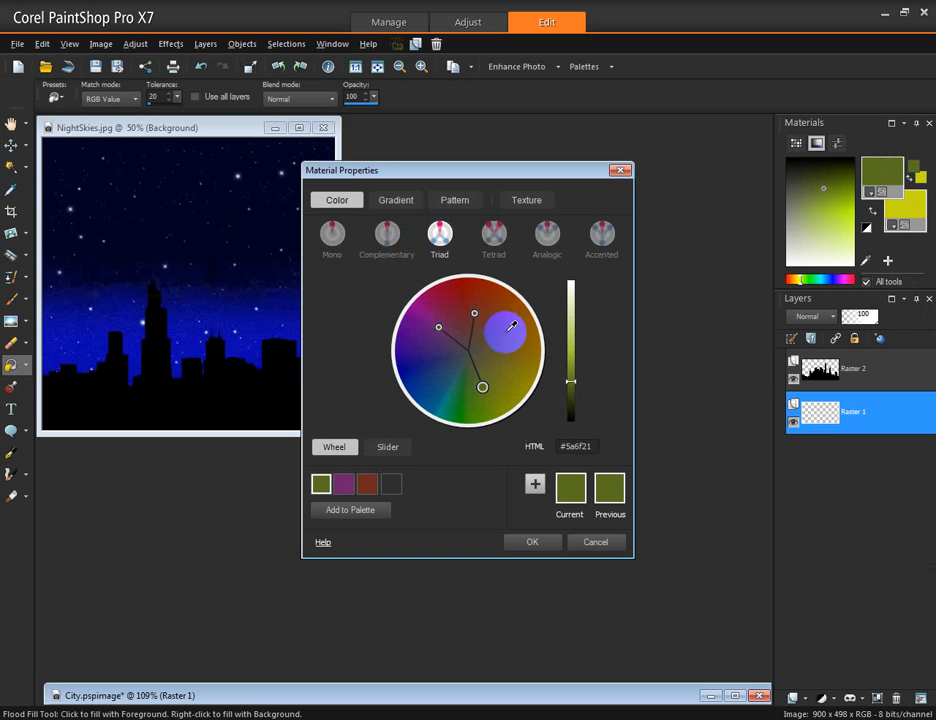
left_click(493, 234)
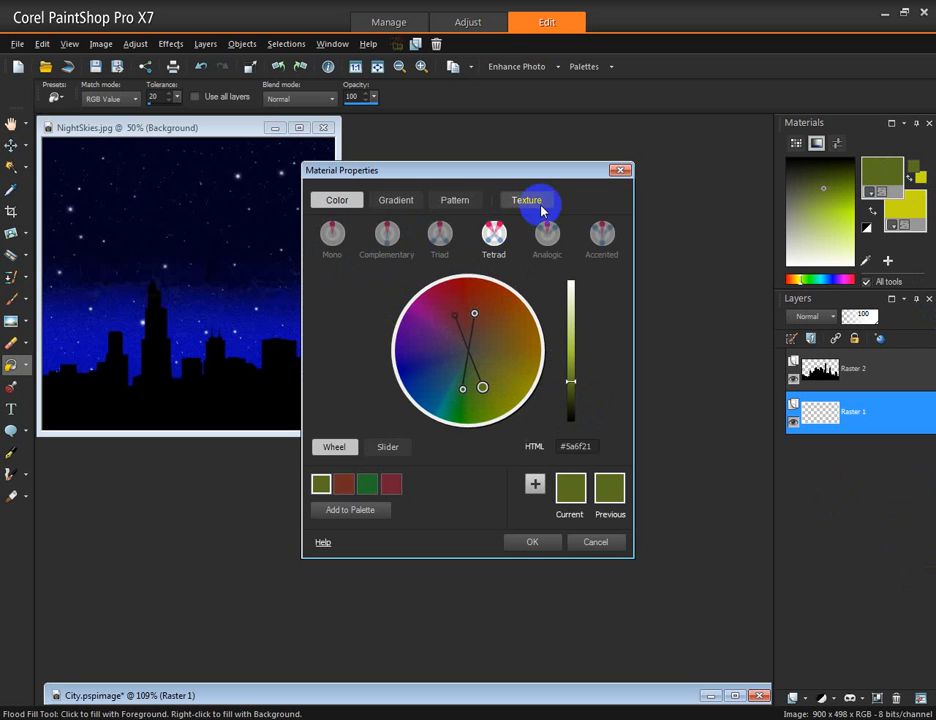
left_click(528, 202)
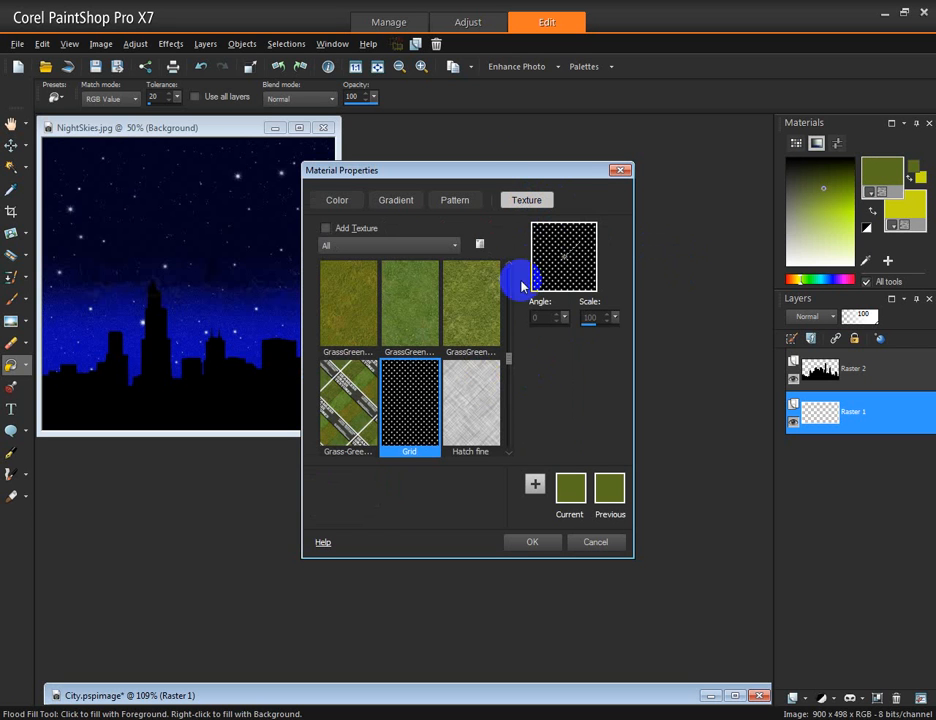
left_click(451, 197)
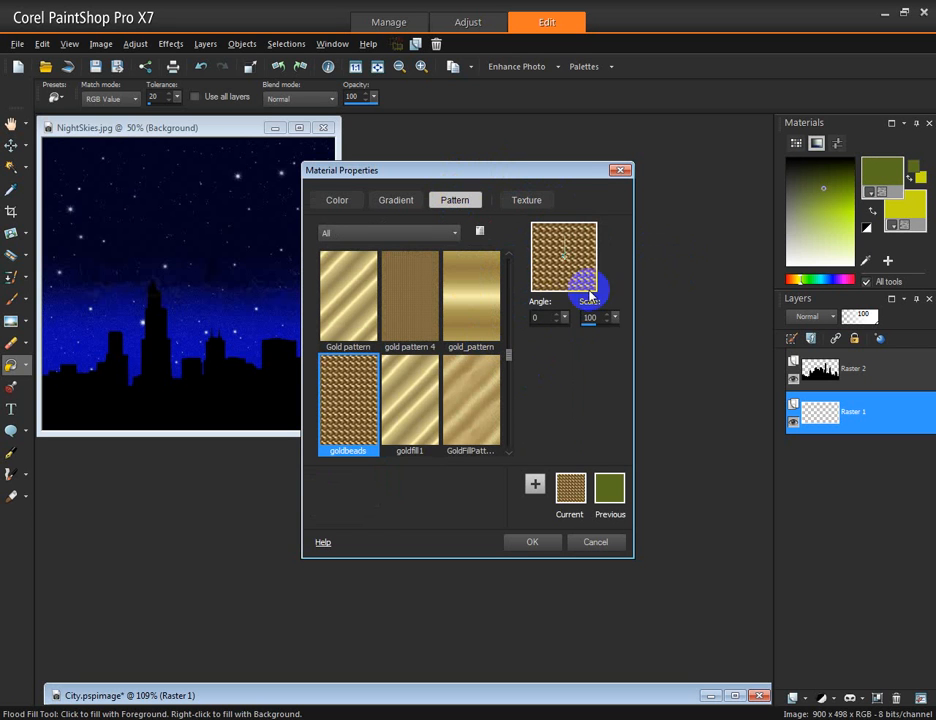
left_click(405, 199)
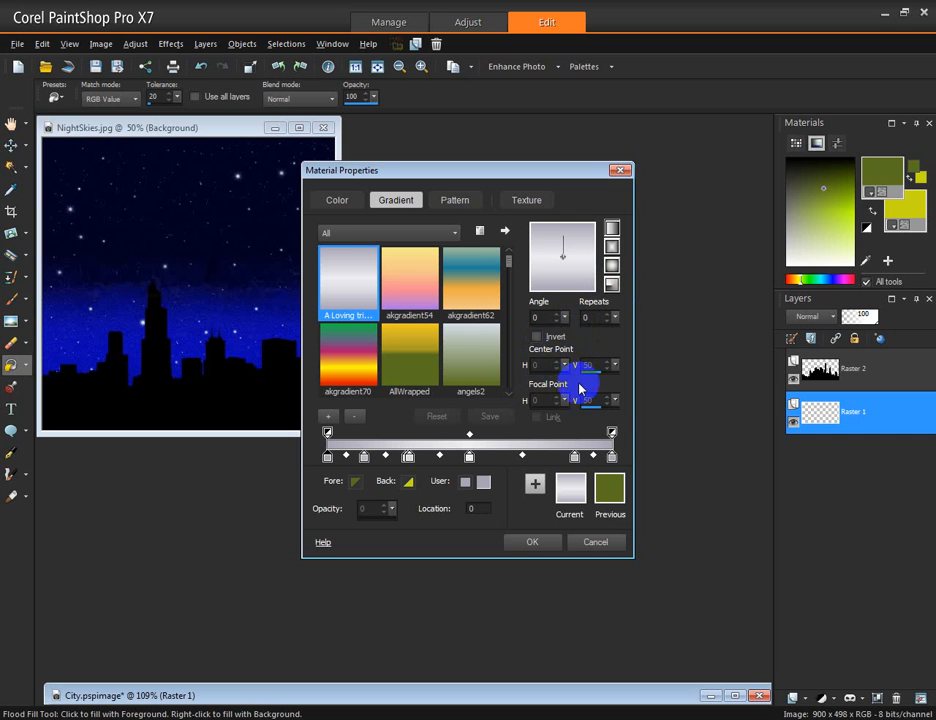
left_click(506, 233)
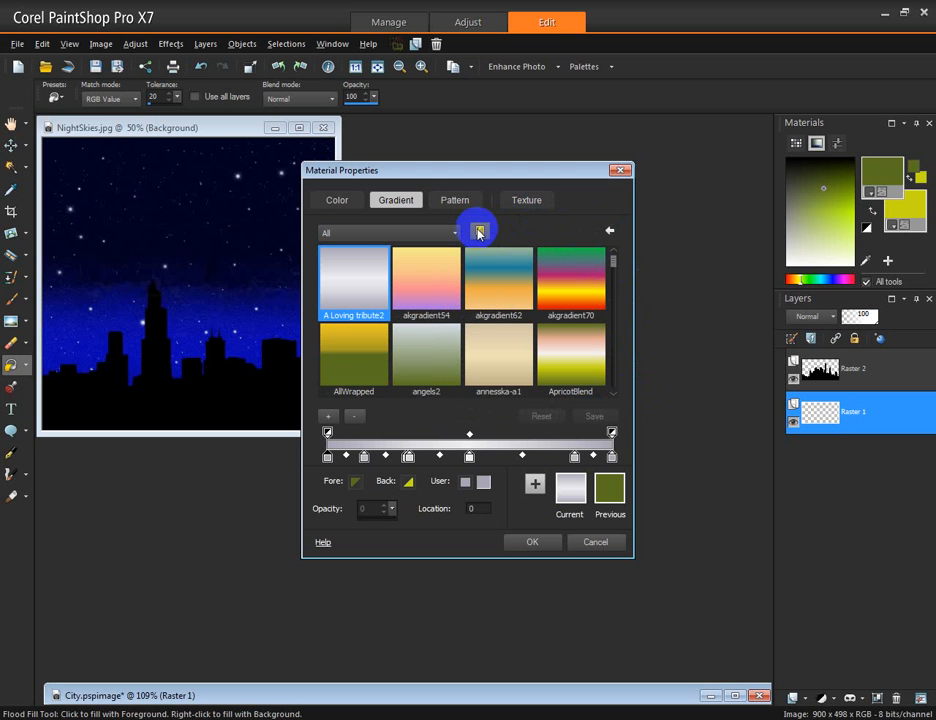
Open the gradient Resource Manager to review its options, then close it
left_click(479, 231)
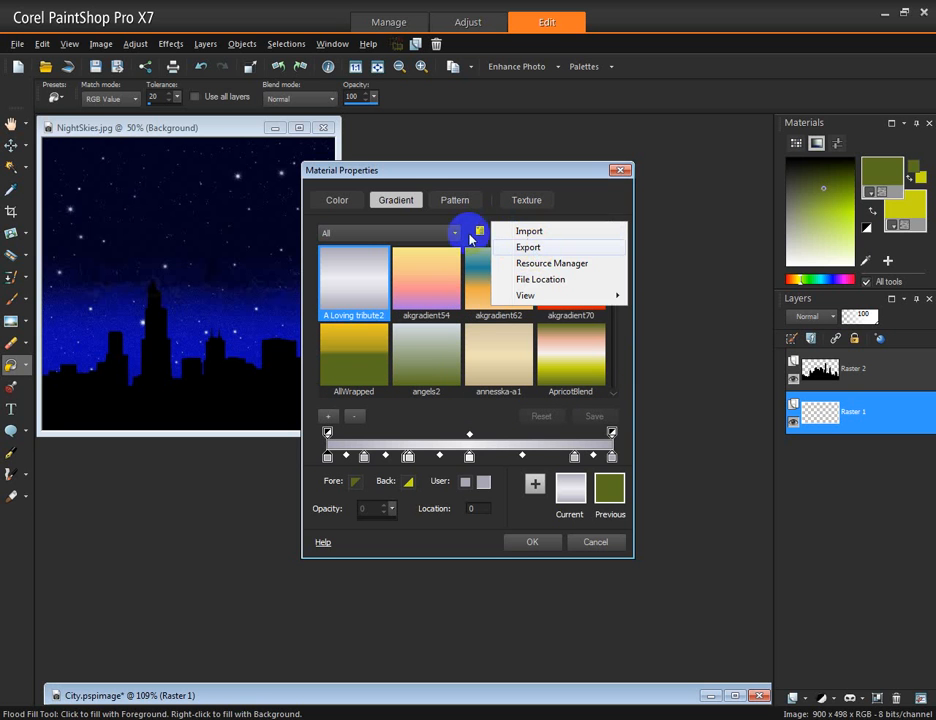
left_click(543, 265)
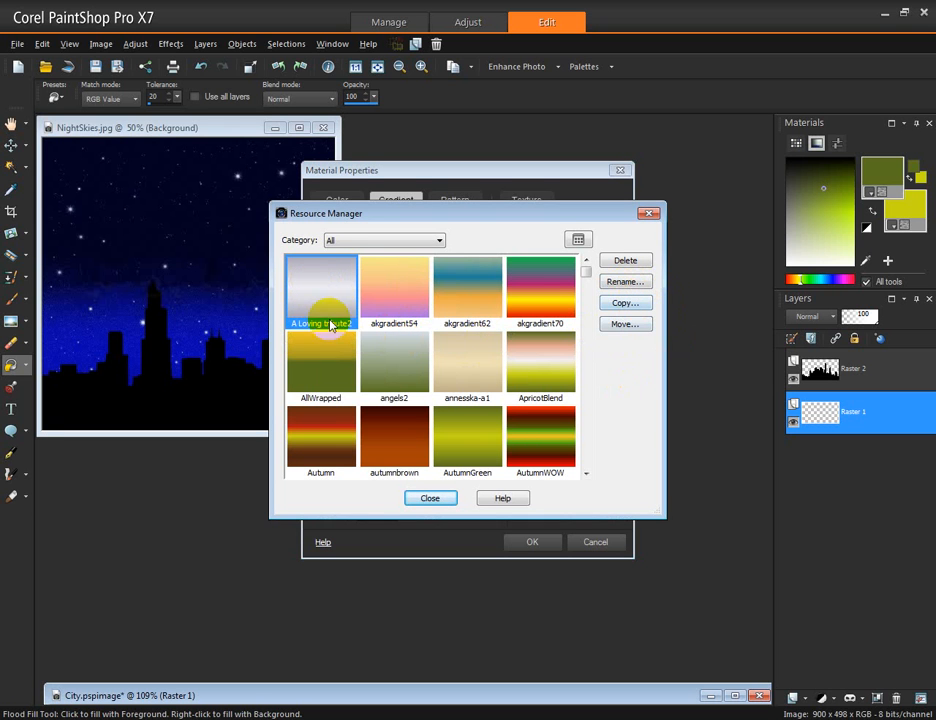
left_click(630, 262)
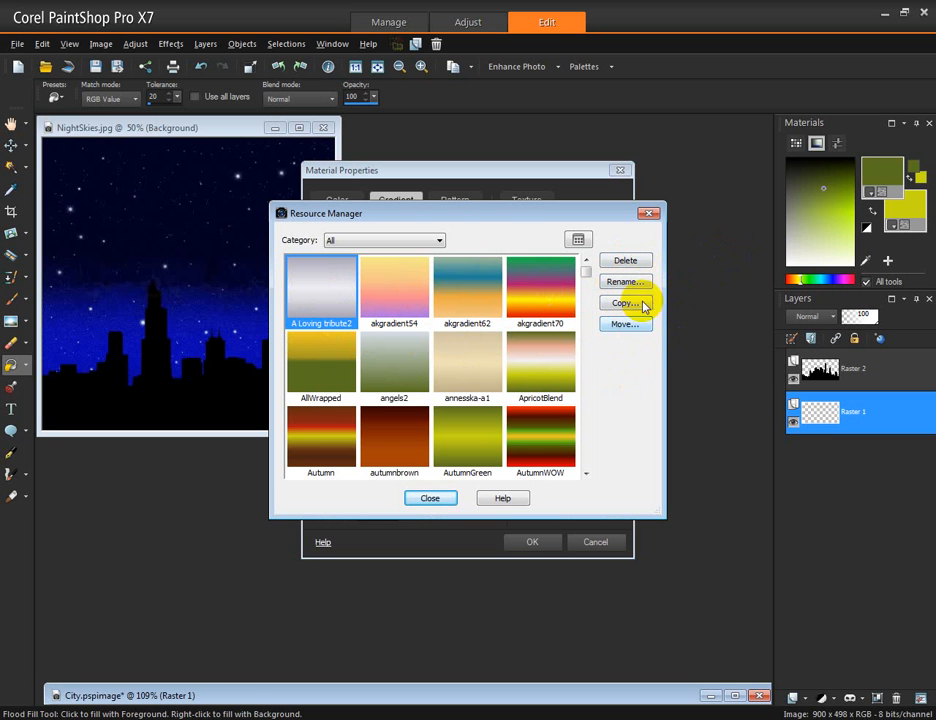
left_click(648, 214)
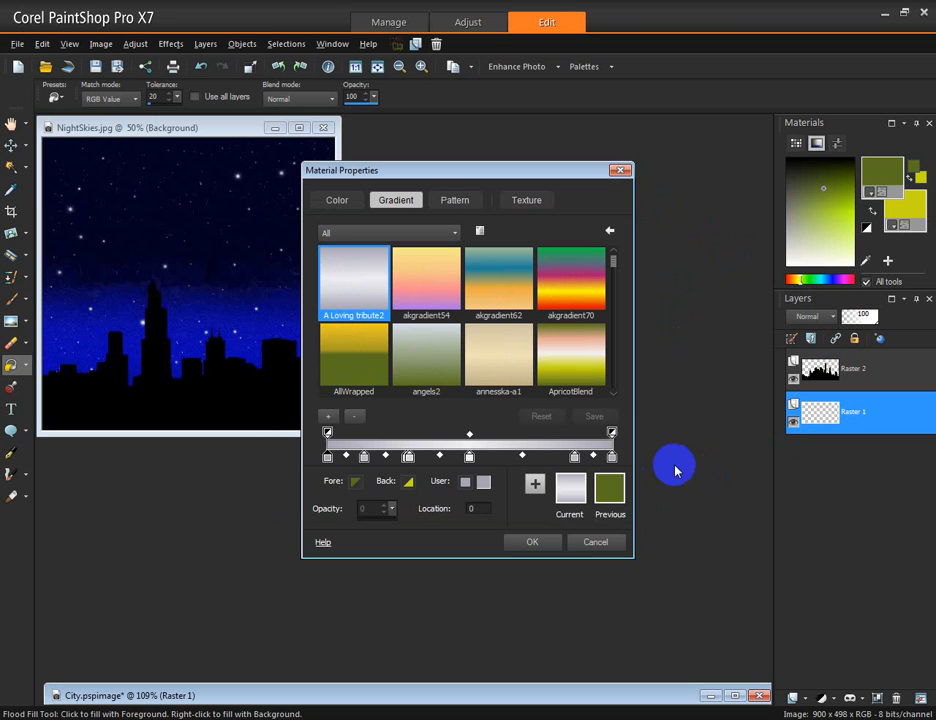
Inspect the colour stops and midpoints of the current gradient's bar
left_click(440, 457)
left_click(328, 433)
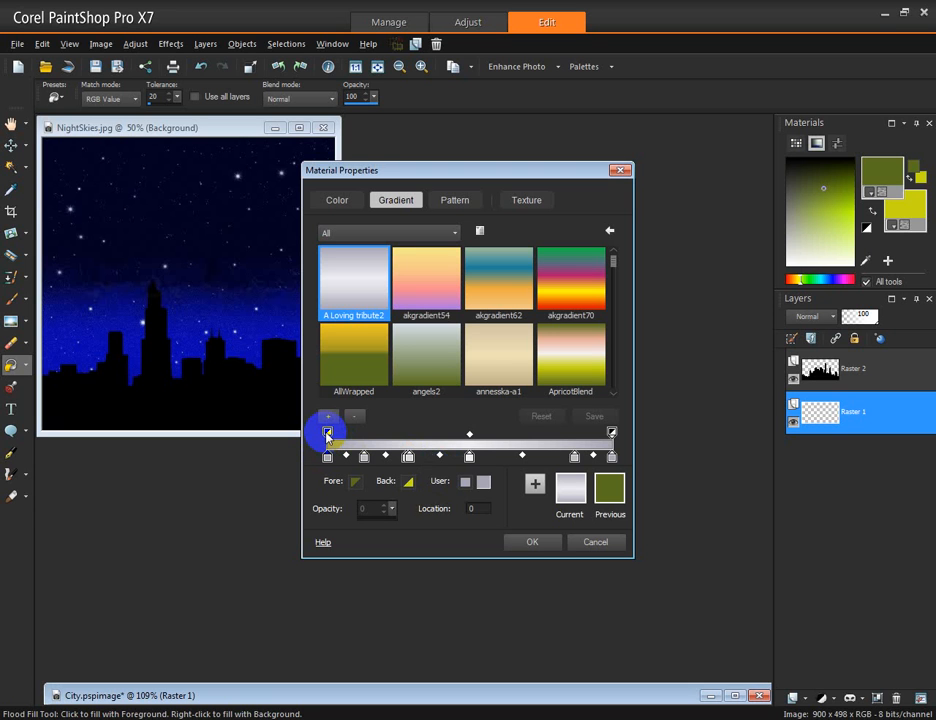
left_click(469, 457)
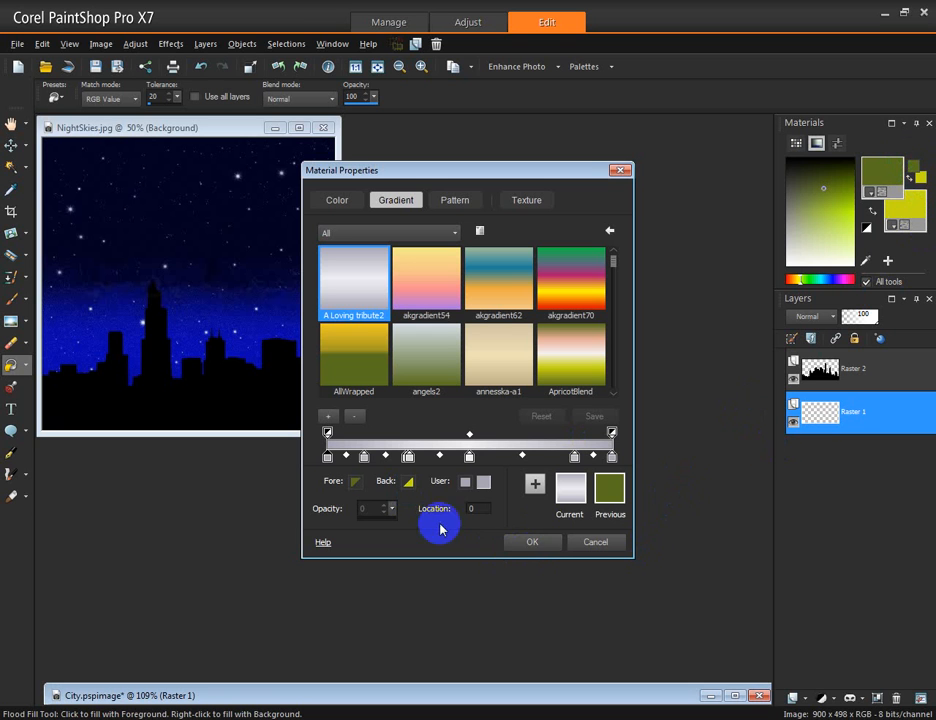
left_click(466, 460)
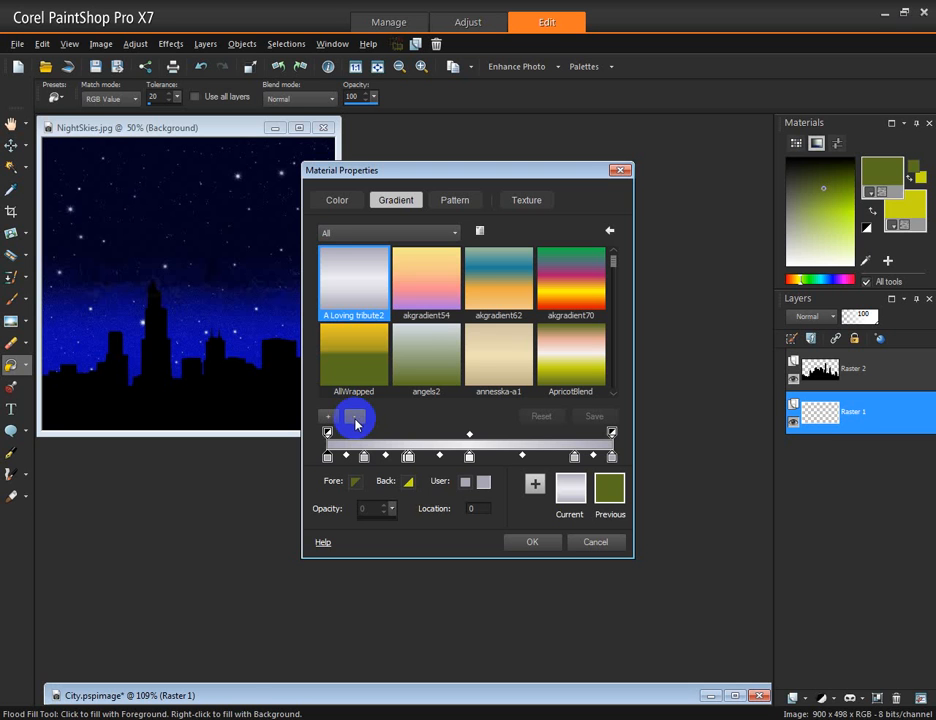
Create a new gradient named Testing1 from the angels2 gradient
left_click(424, 355)
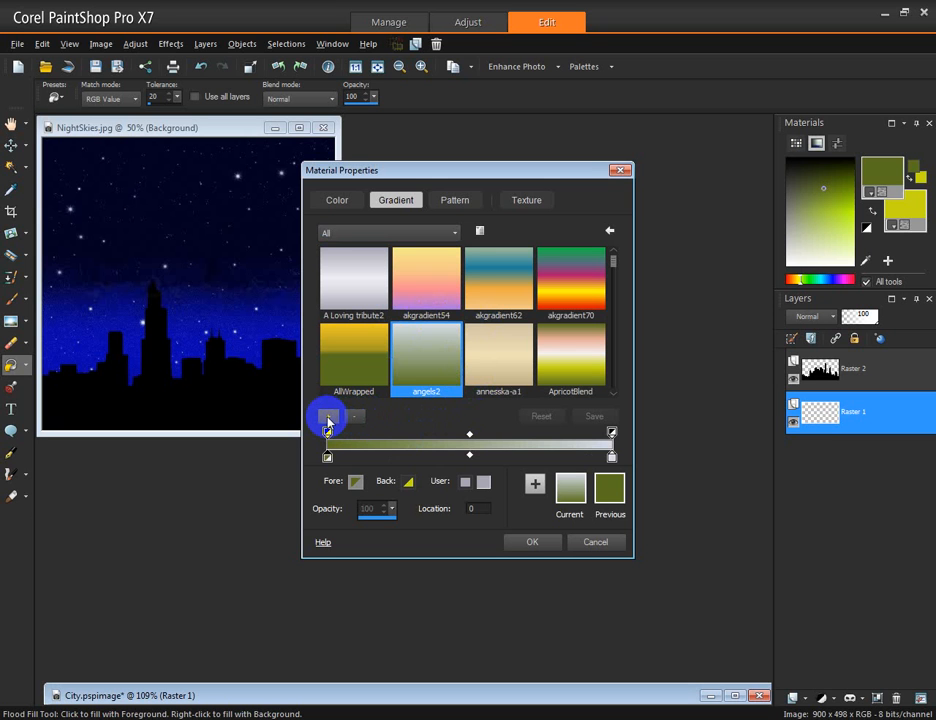
left_click(328, 418)
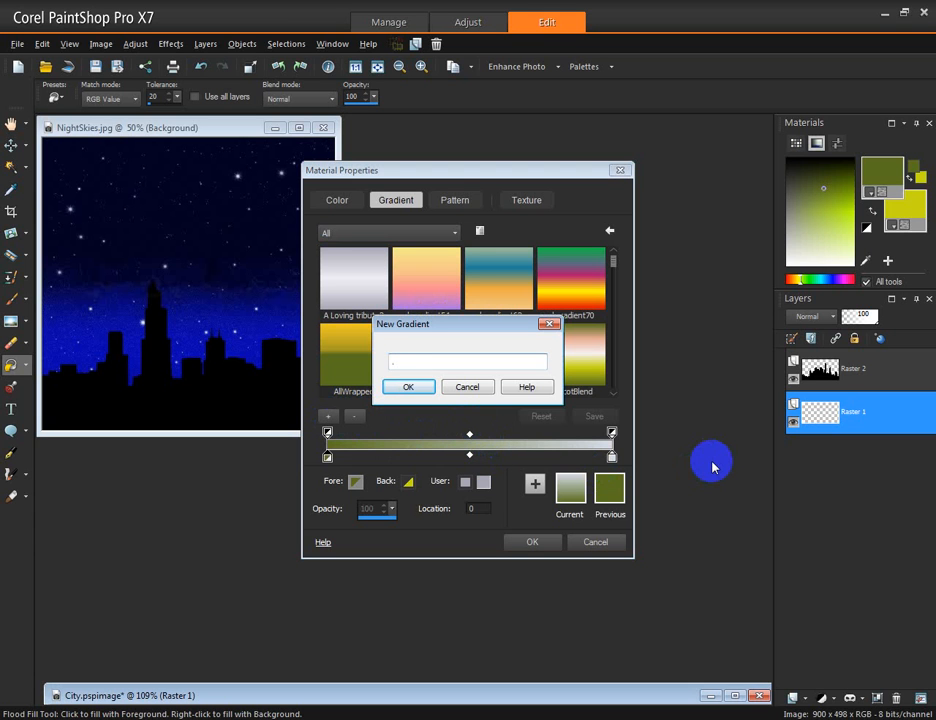
type("Testing1")
left_click(408, 386)
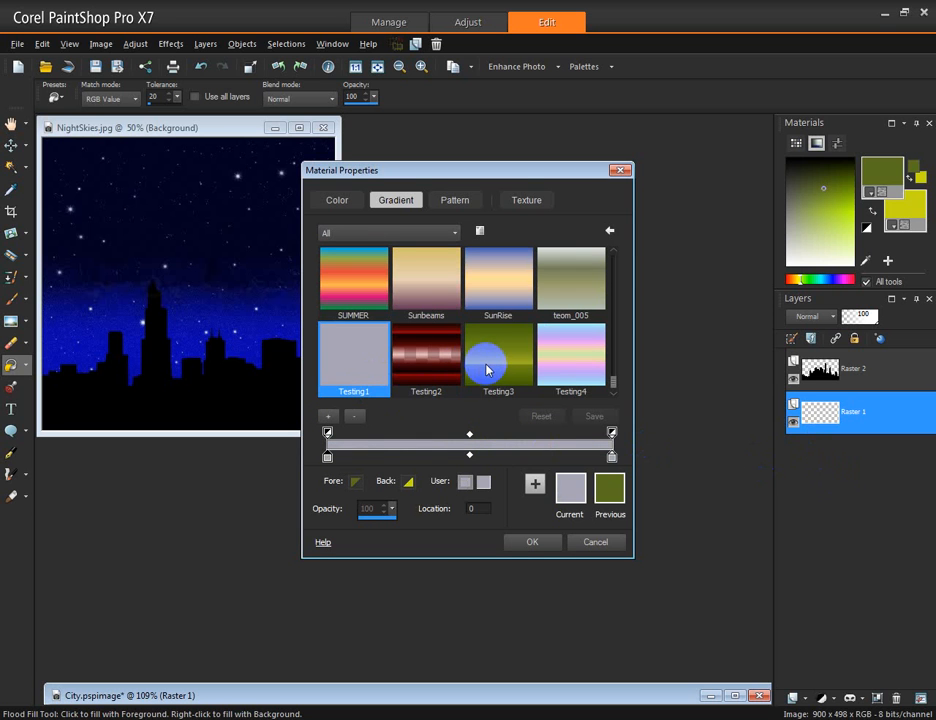
Select the Testing1 gradient and set its first colour stop to black #000002
left_click(424, 343)
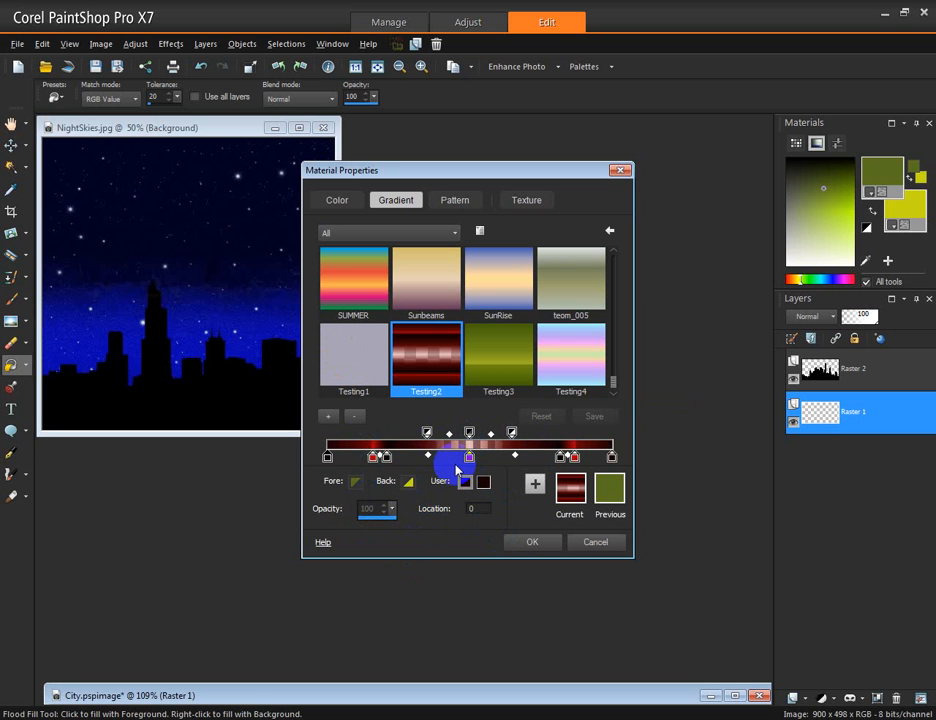
left_click(351, 345)
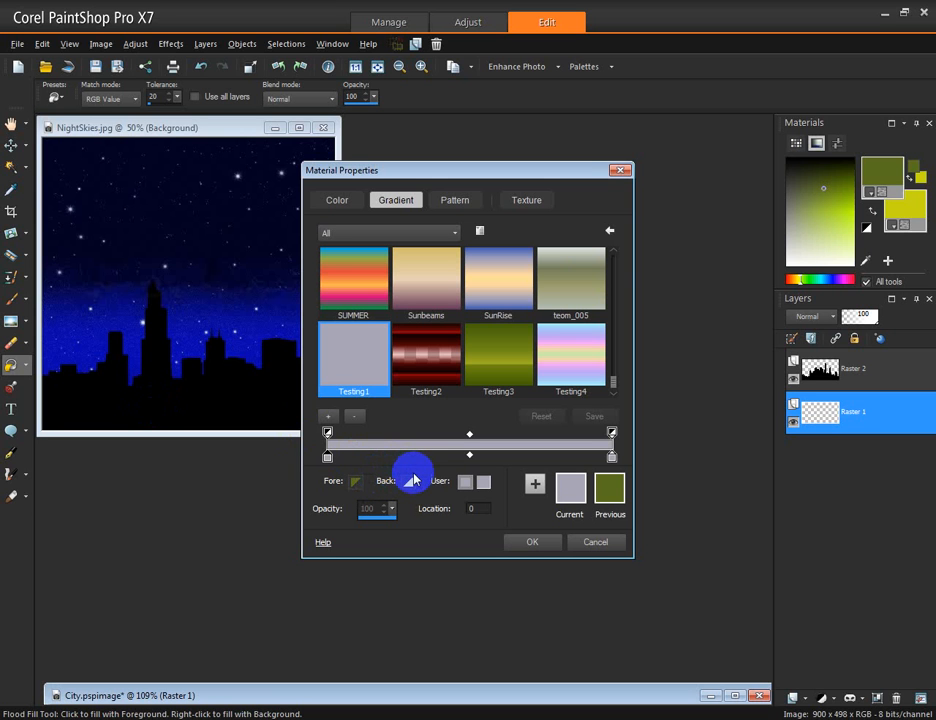
left_click_drag(416, 481, 327, 459)
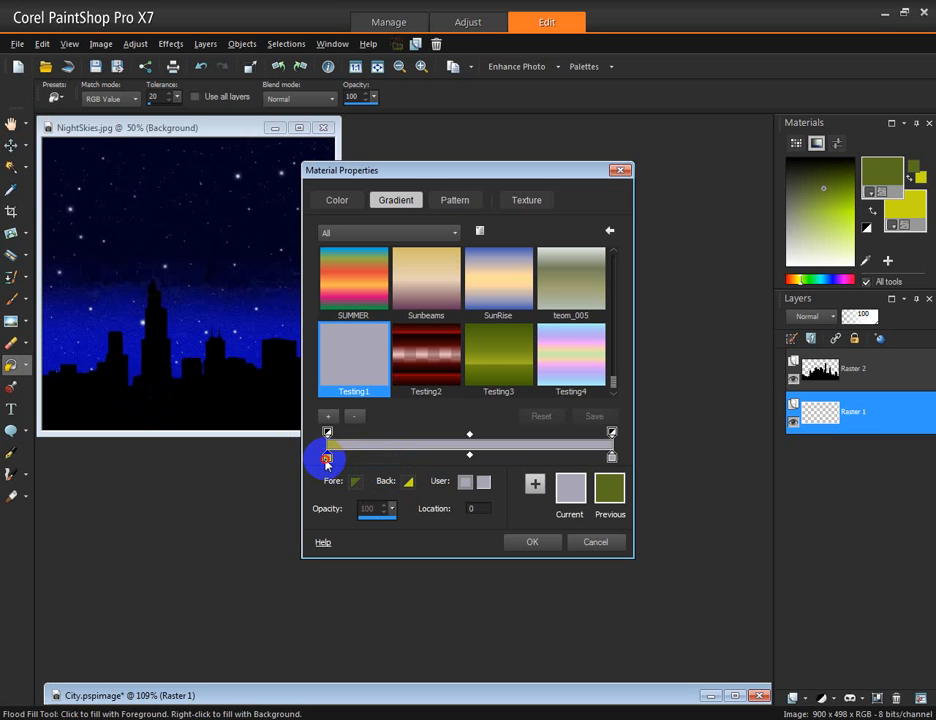
left_click(327, 459)
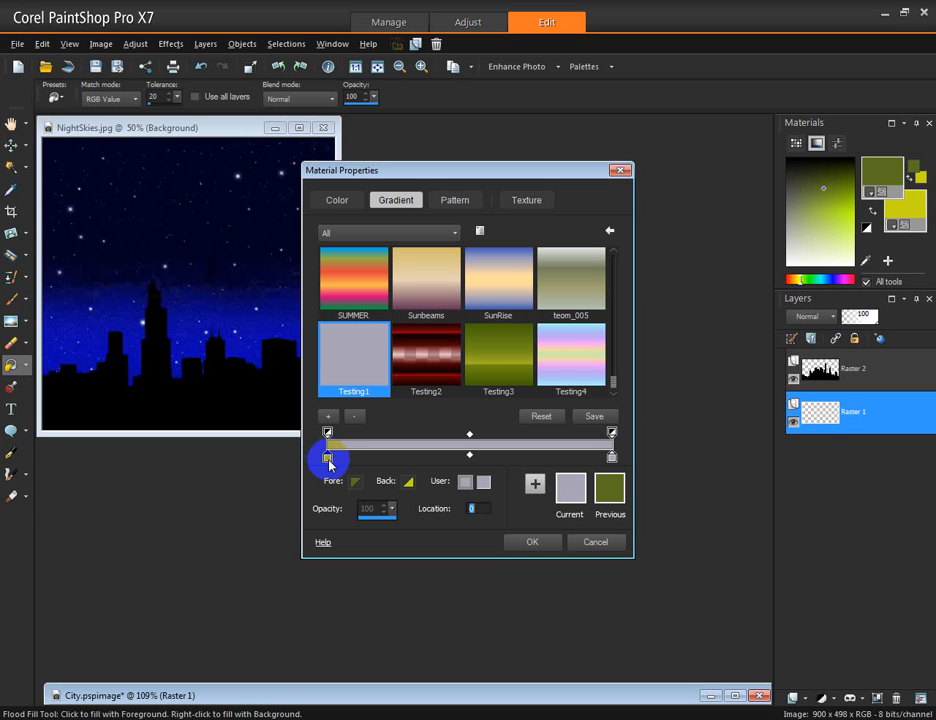
left_click(482, 484)
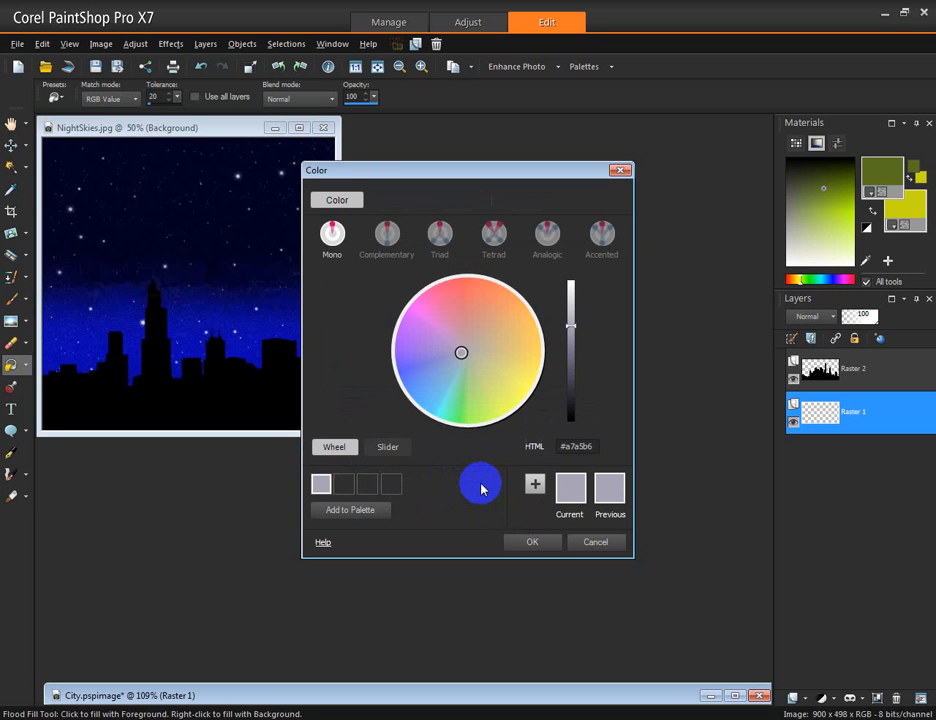
left_click(572, 362)
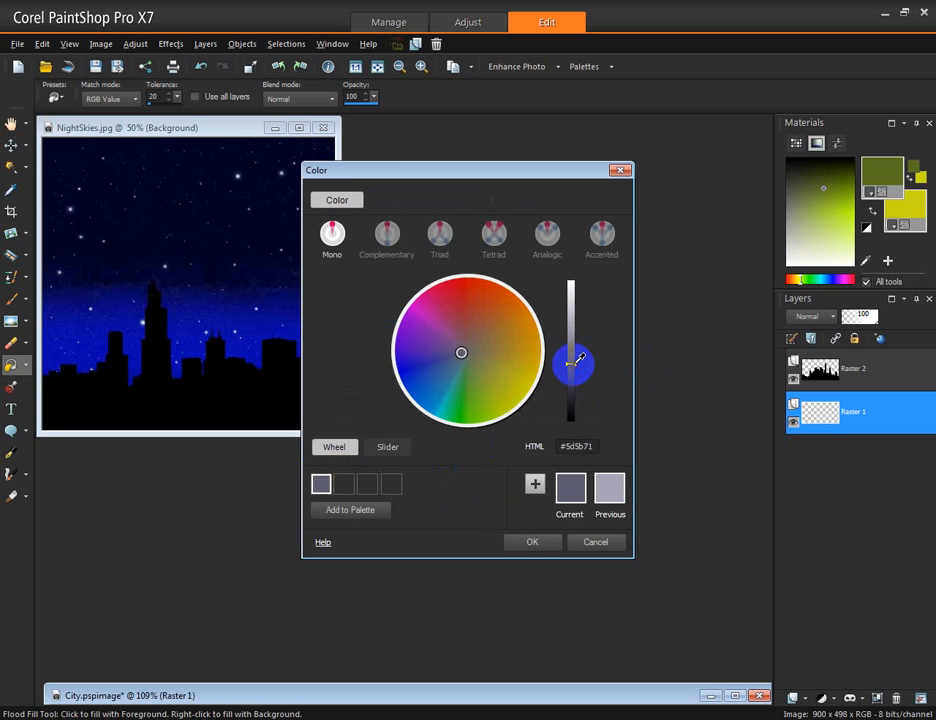
left_click(406, 369)
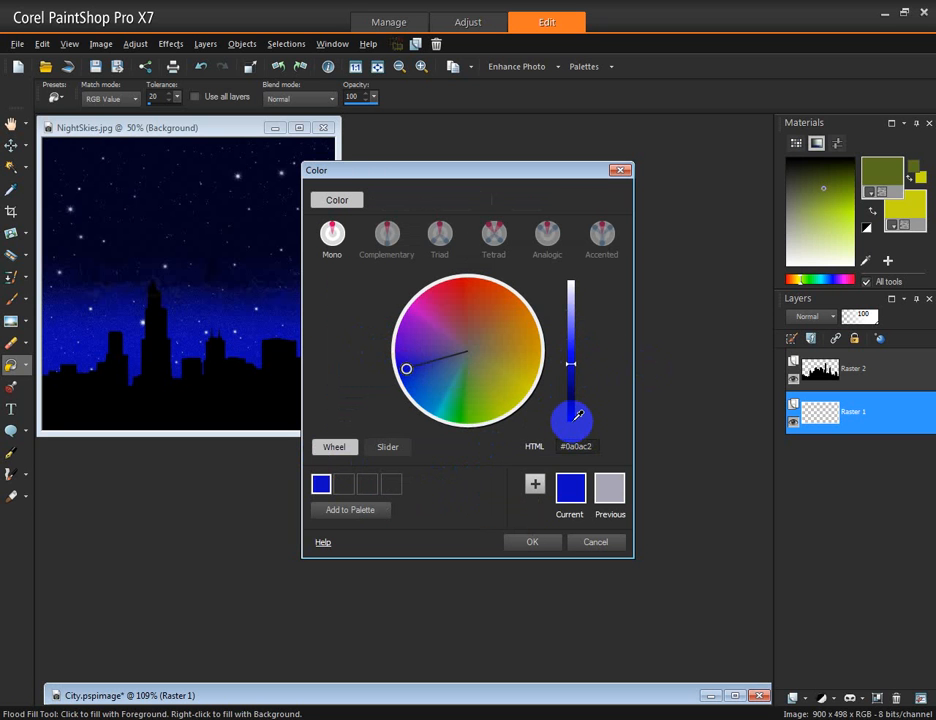
left_click(577, 413)
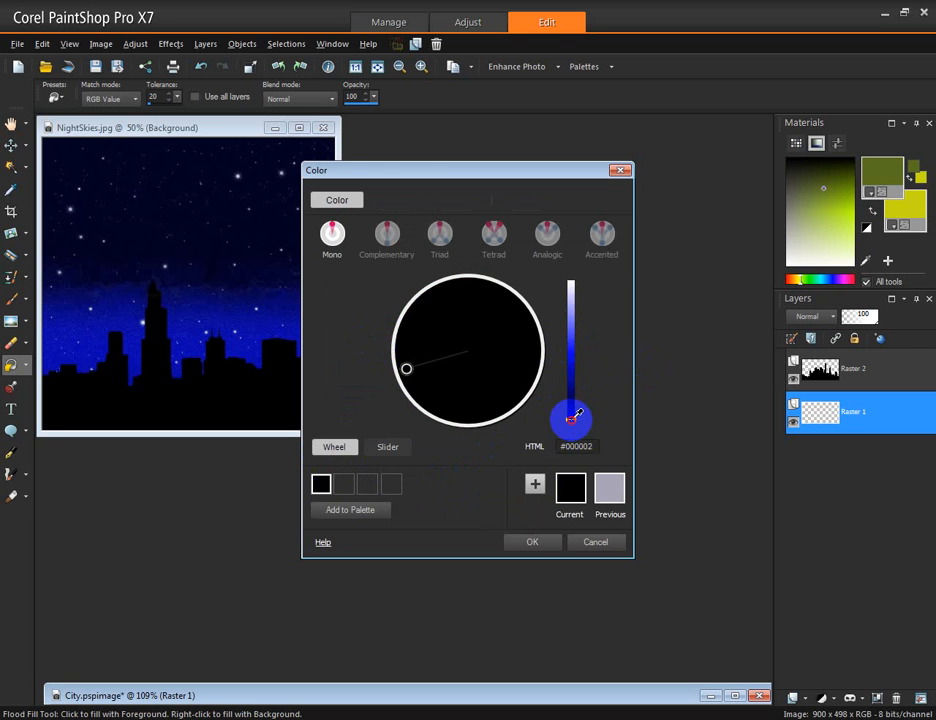
left_click(535, 543)
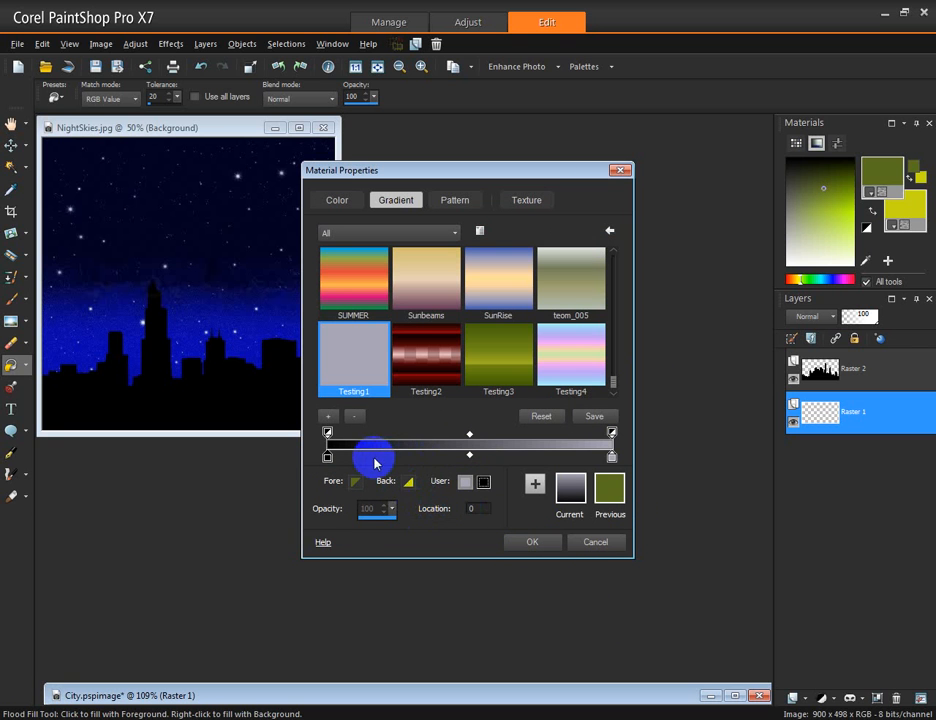
Add a colour stop at location 22 on the gradient bar and set its colour to #0100cc
left_click(389, 457)
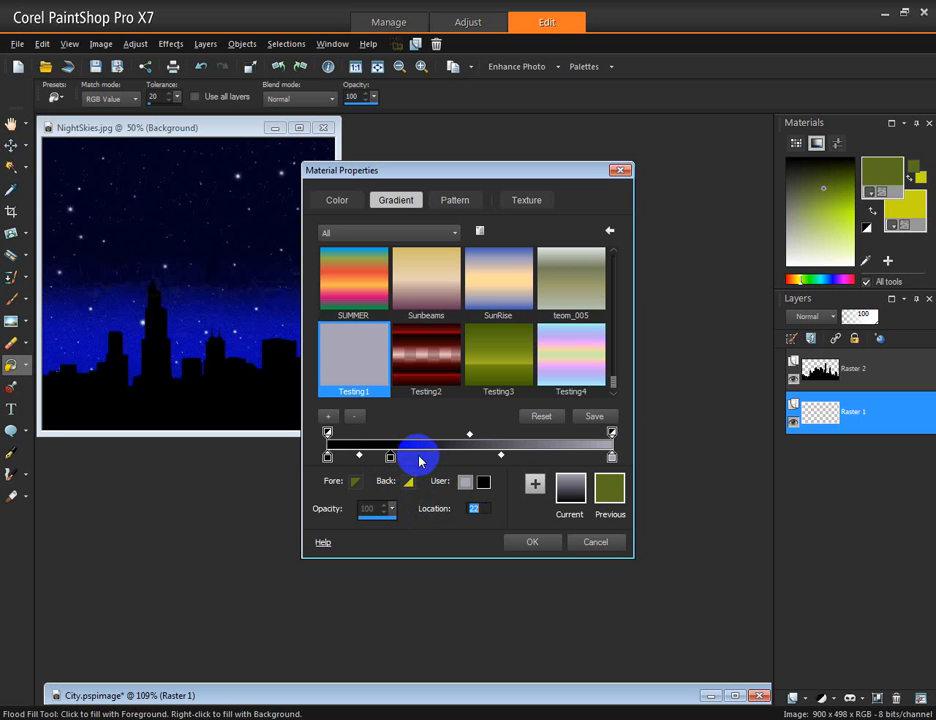
left_click(482, 482)
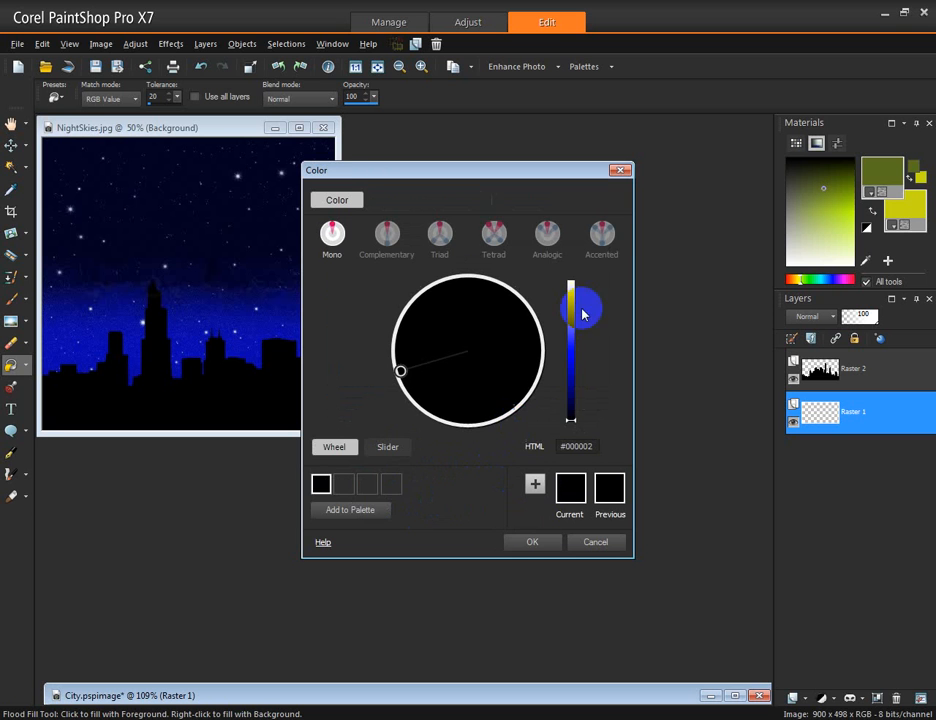
left_click(574, 362)
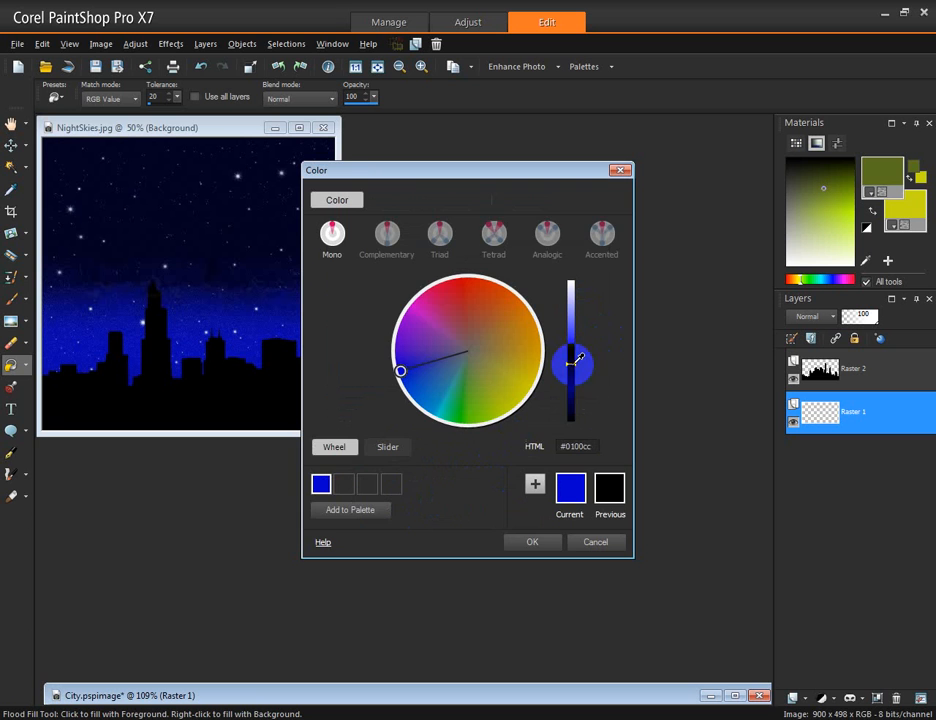
left_click(529, 542)
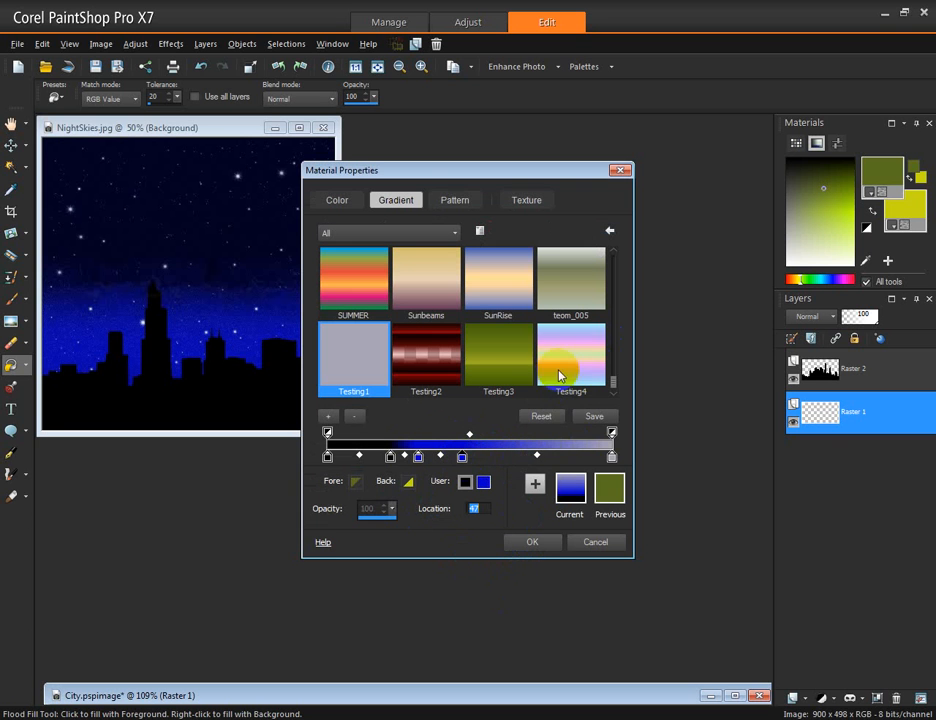
Set the selected stop at location 47 to the dark blue #000078
left_click(483, 482)
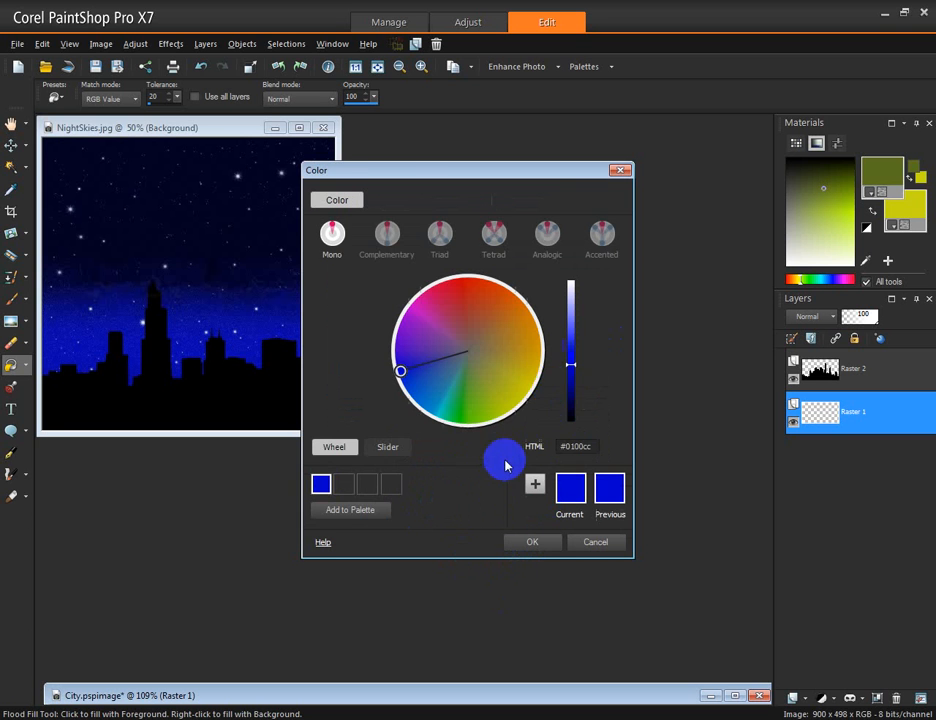
left_click(569, 385)
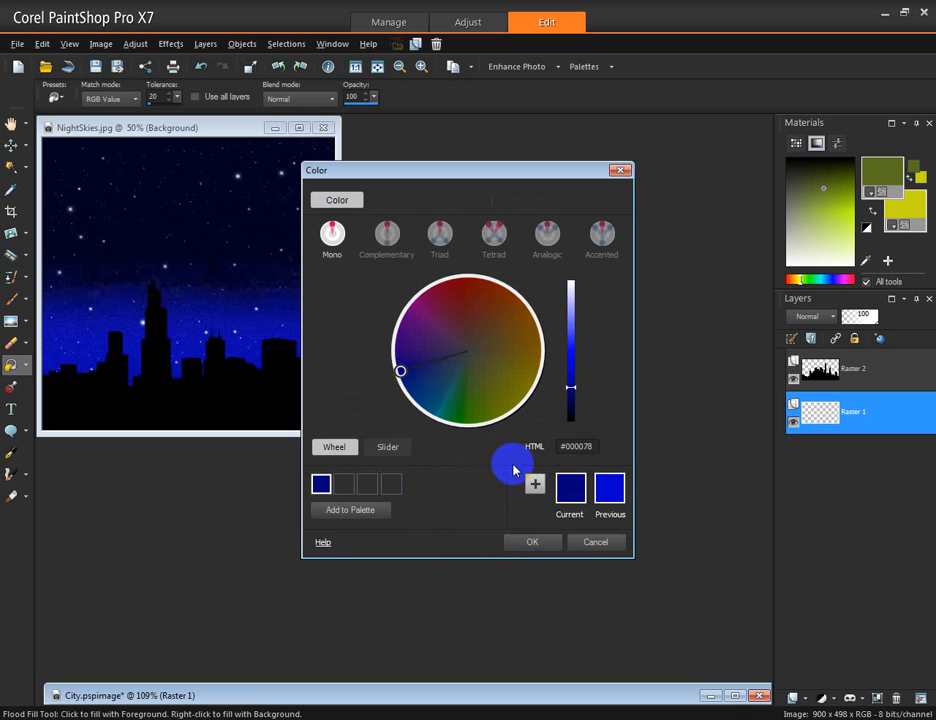
left_click(529, 542)
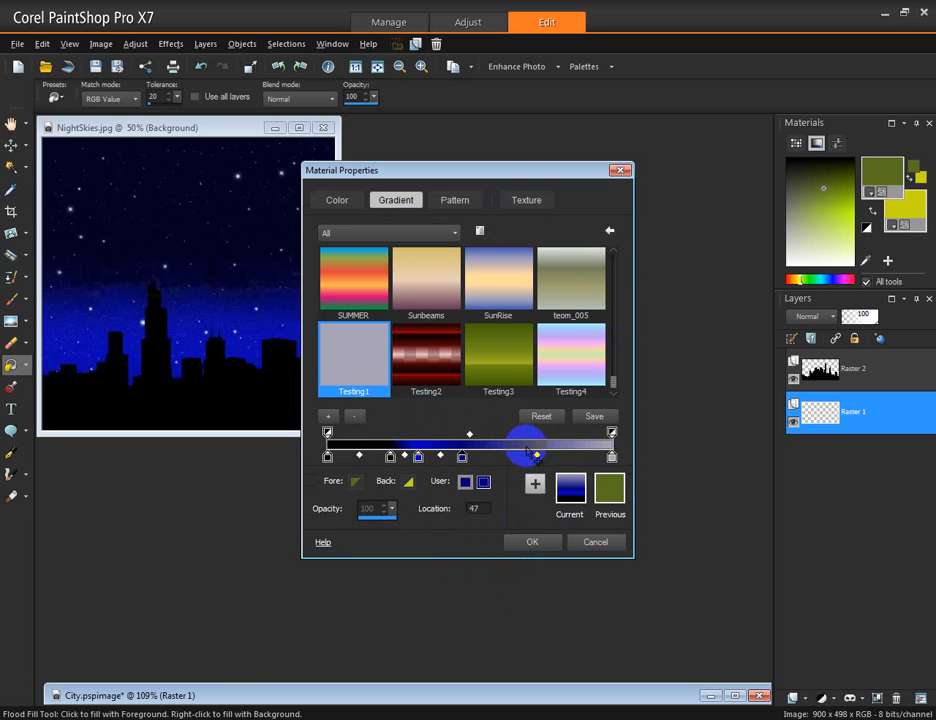
Adjust the brightness of the selected location-47 stop's dark blue colour in the Color dialog
left_click(537, 446)
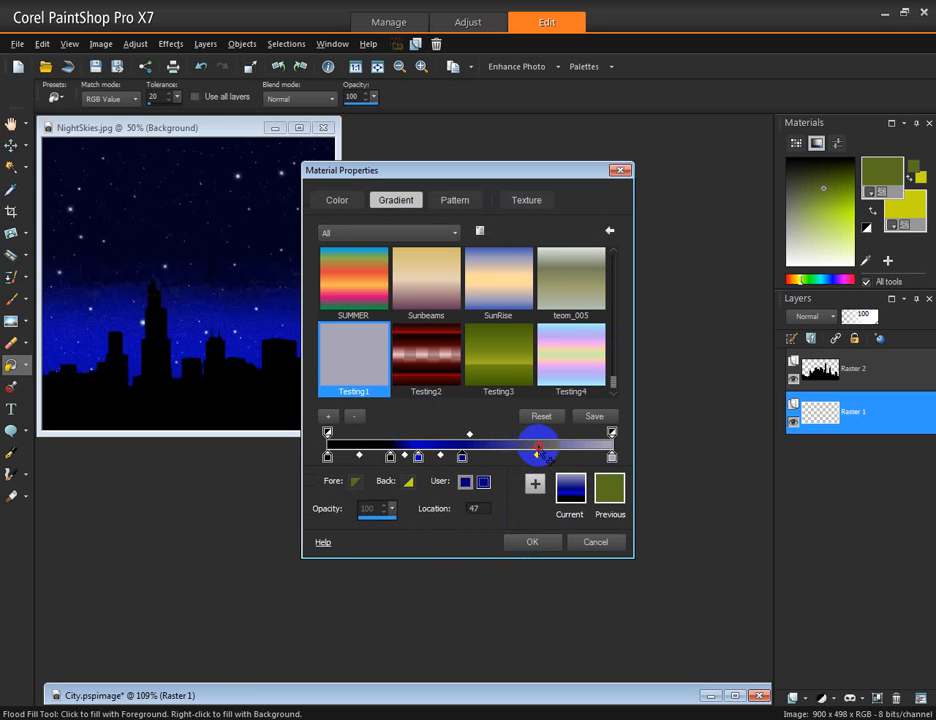
left_click(484, 483)
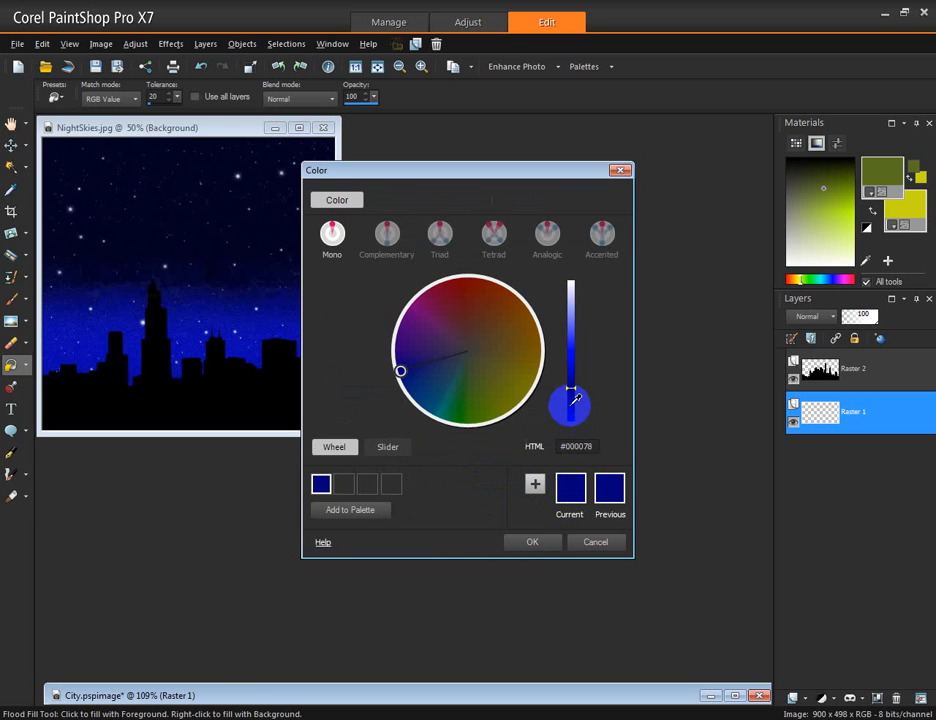
left_click_drag(576, 399, 566, 401)
left_click(533, 545)
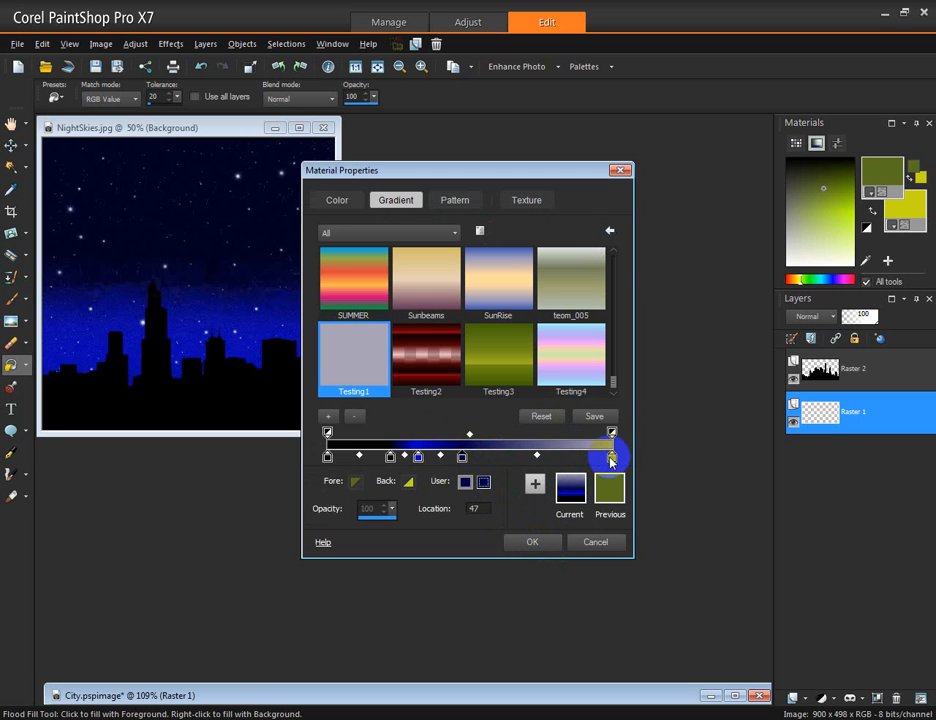
Select the end colour stop at location 100 and set its colour to black
left_click(610, 459)
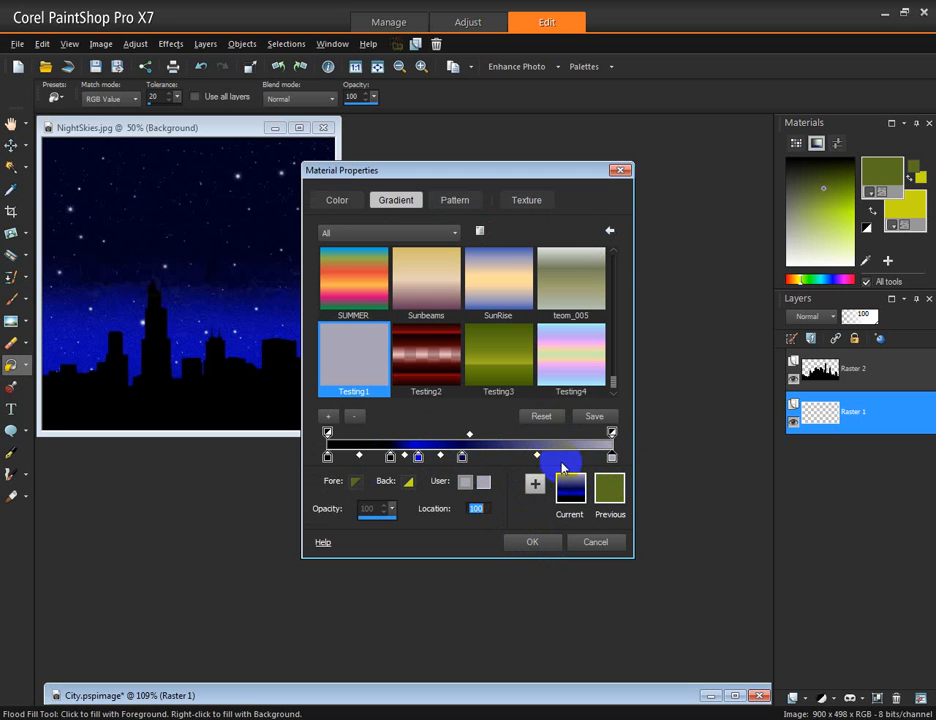
left_click(328, 444)
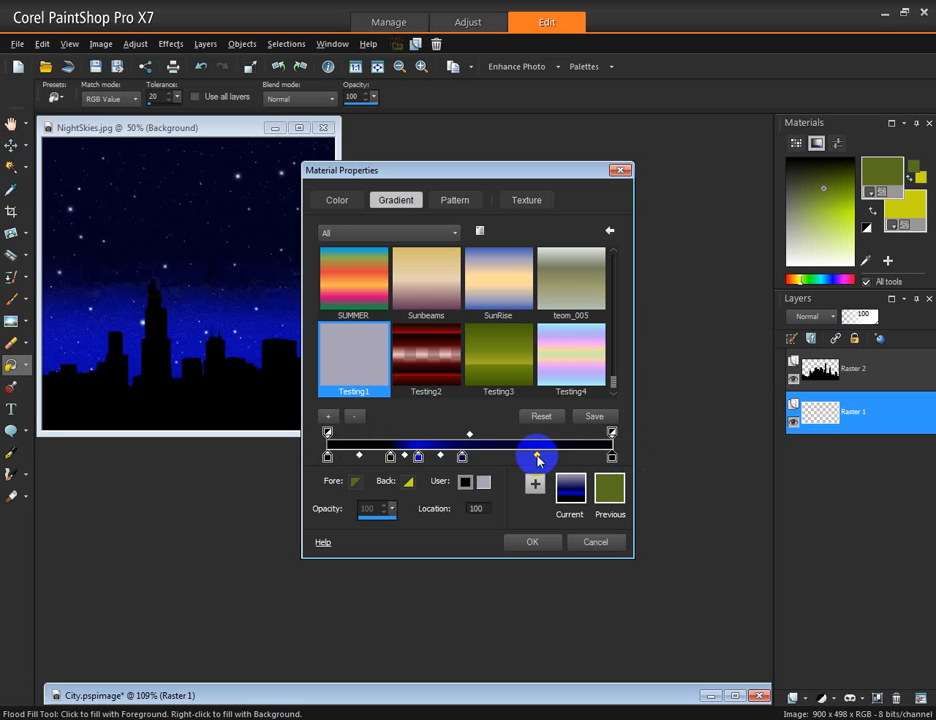
Move the location-47 colour stop along the gradient bar to location 76
left_click_drag(464, 458, 544, 459)
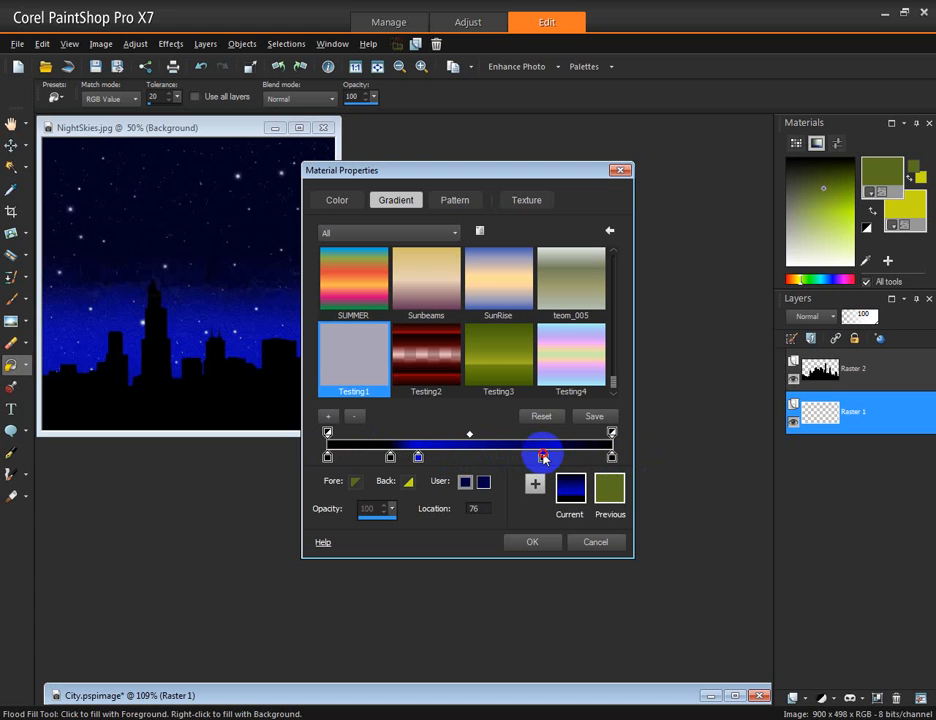
left_click(483, 458)
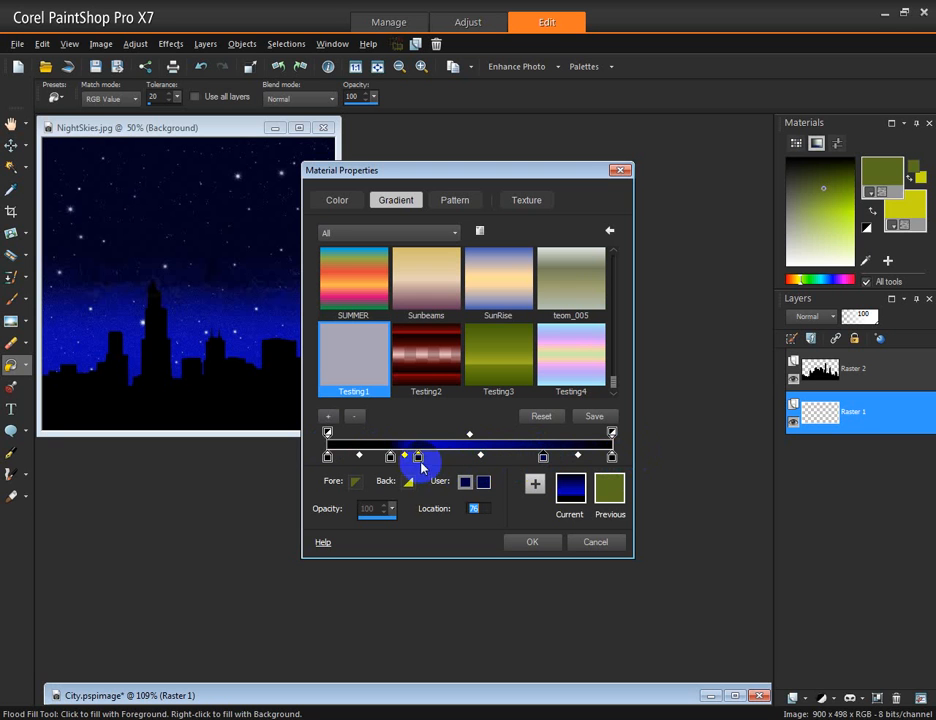
left_click(544, 458)
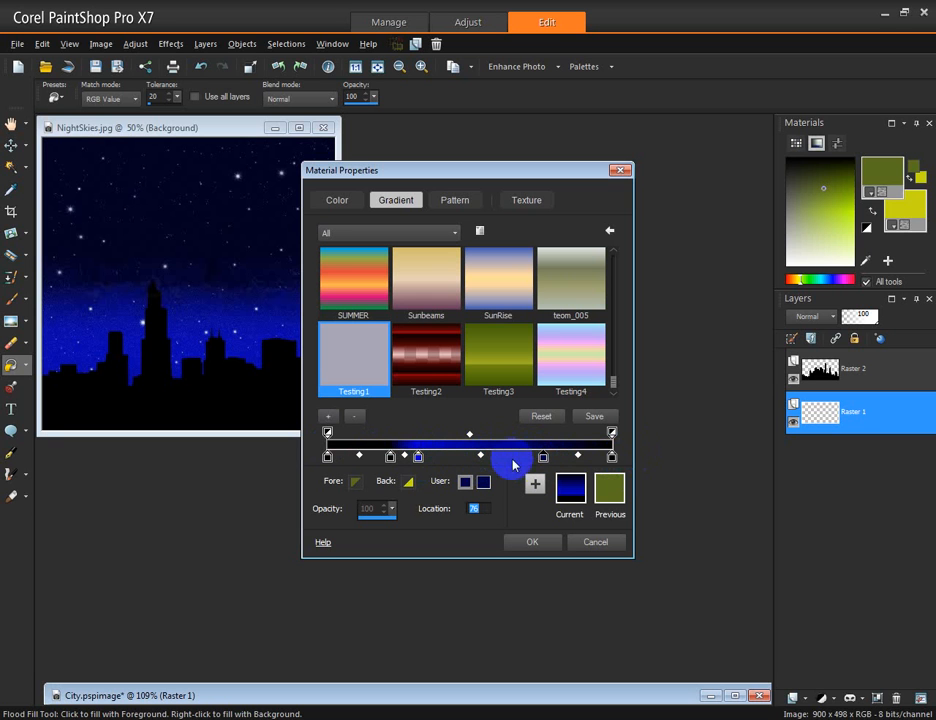
left_click(480, 456)
Drag the two blue colour stops together to about location 28
left_click(391, 458)
left_click_drag(391, 458, 404, 458)
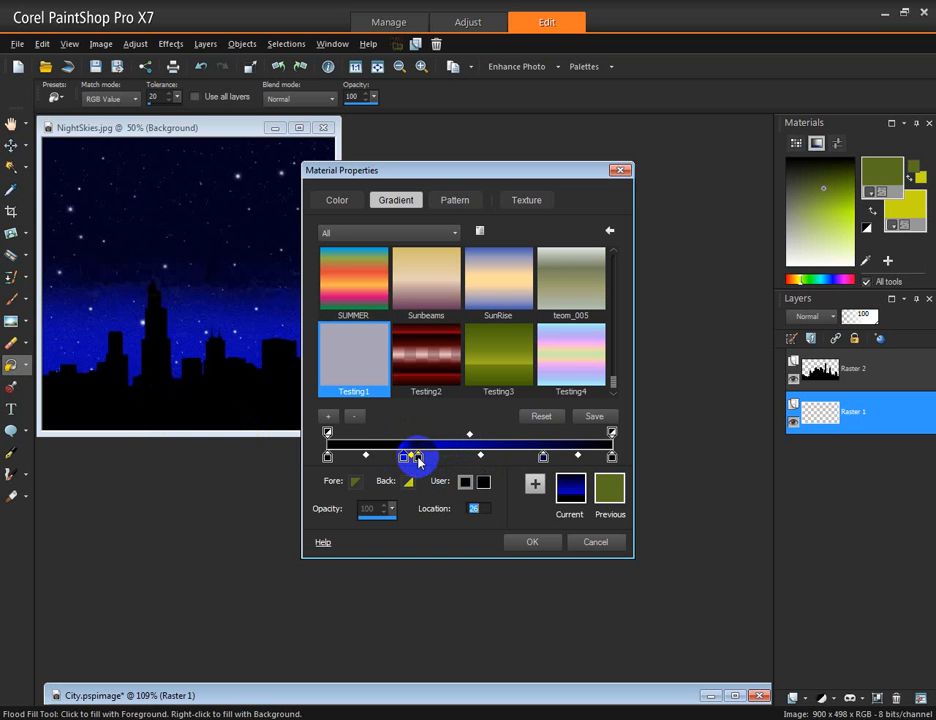
left_click(411, 458)
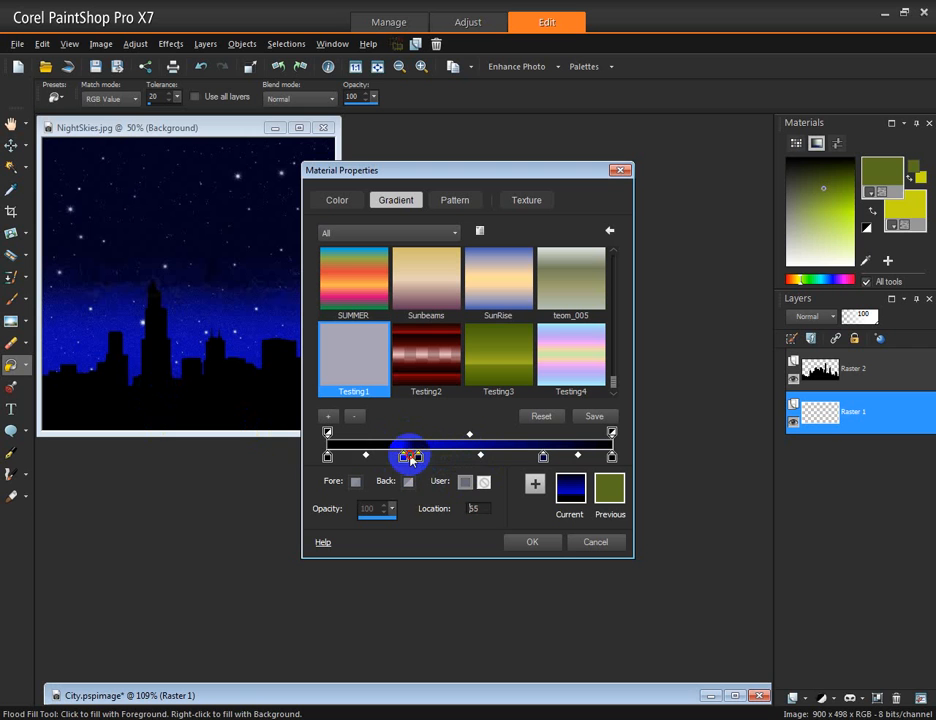
left_click_drag(408, 461, 405, 462)
left_click_drag(418, 461, 410, 463)
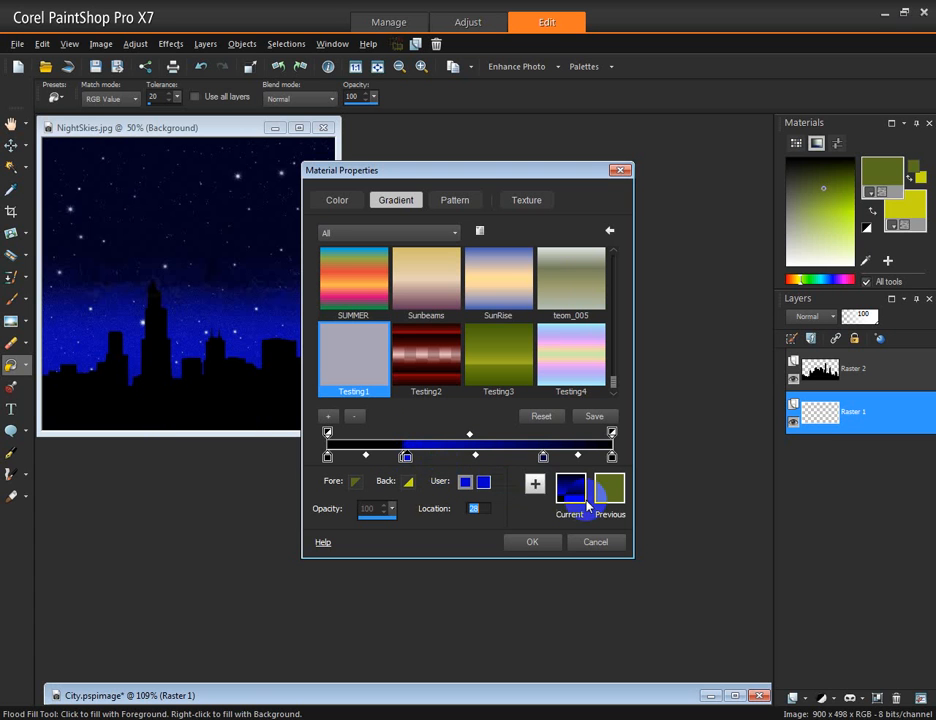
Move the location-76 stop to location 81 and accept the finished gradient
left_click(541, 457)
left_click_drag(543, 457, 560, 457)
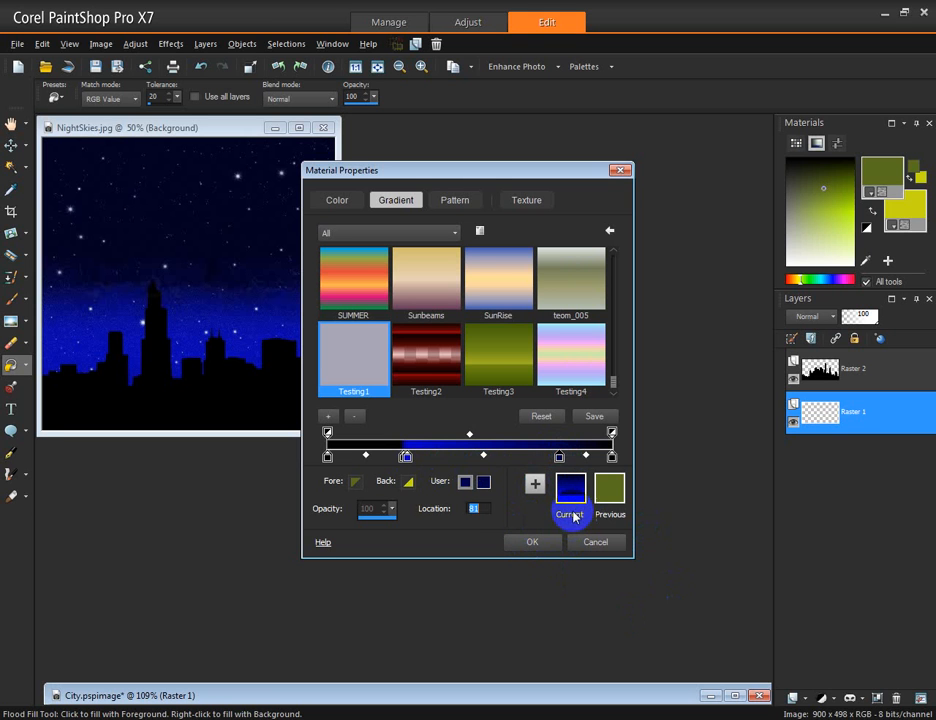
left_click(529, 545)
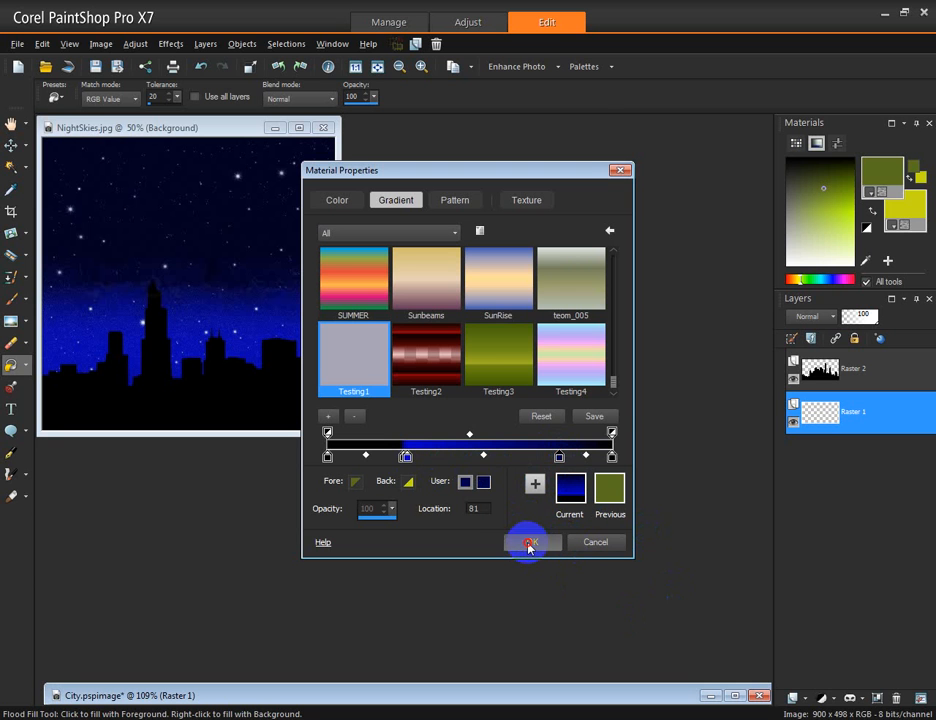
left_click(513, 400)
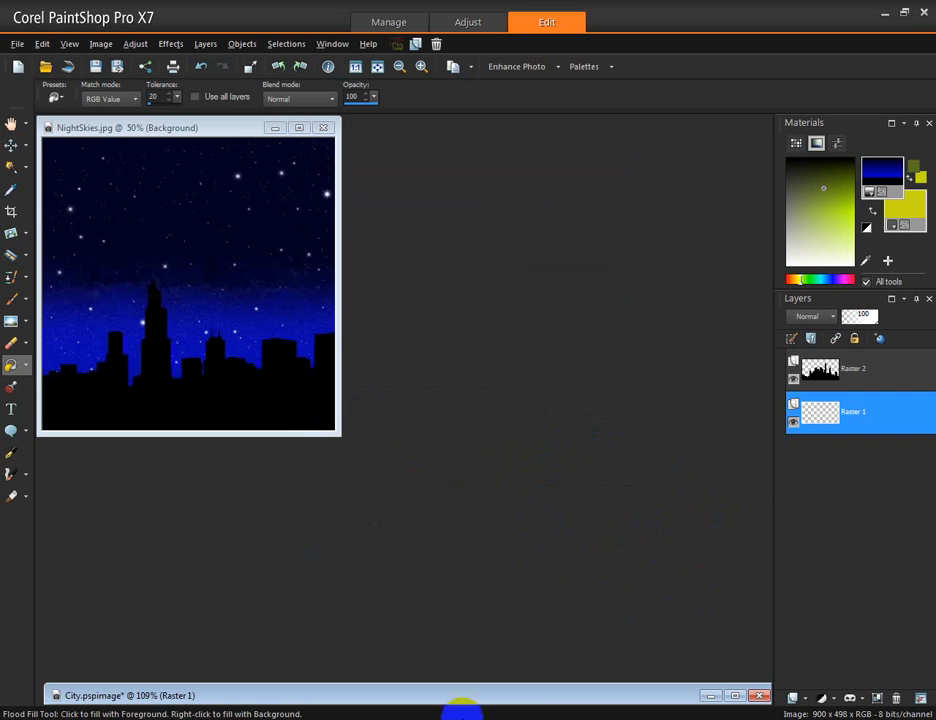
Fill the City image's Raster 1 layer with the new gradient using the Flood Fill tool
double_click(406, 695)
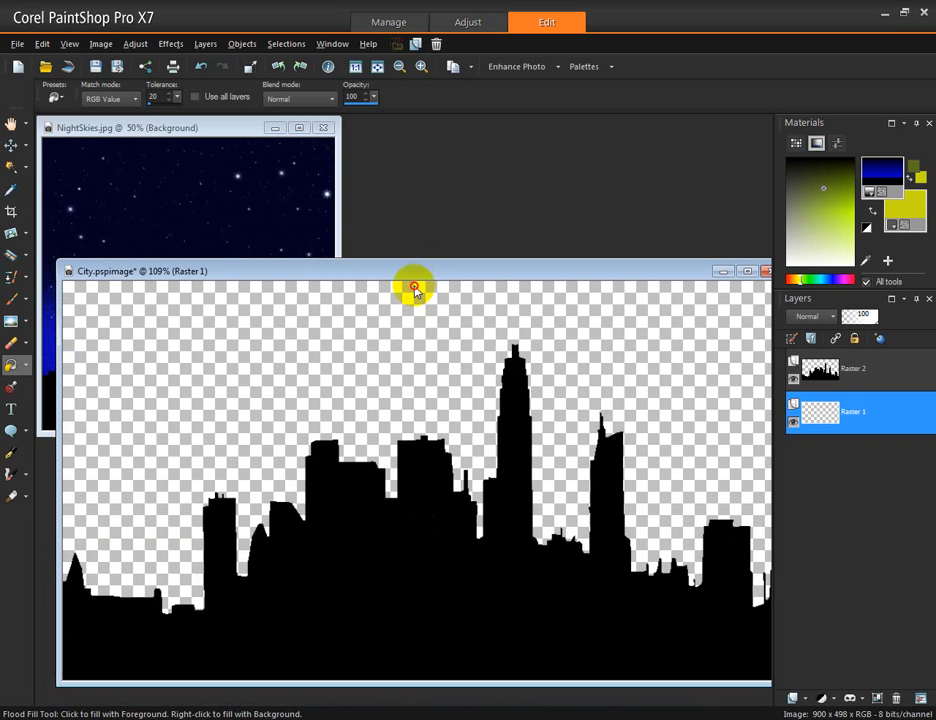
left_click_drag(412, 286, 424, 290)
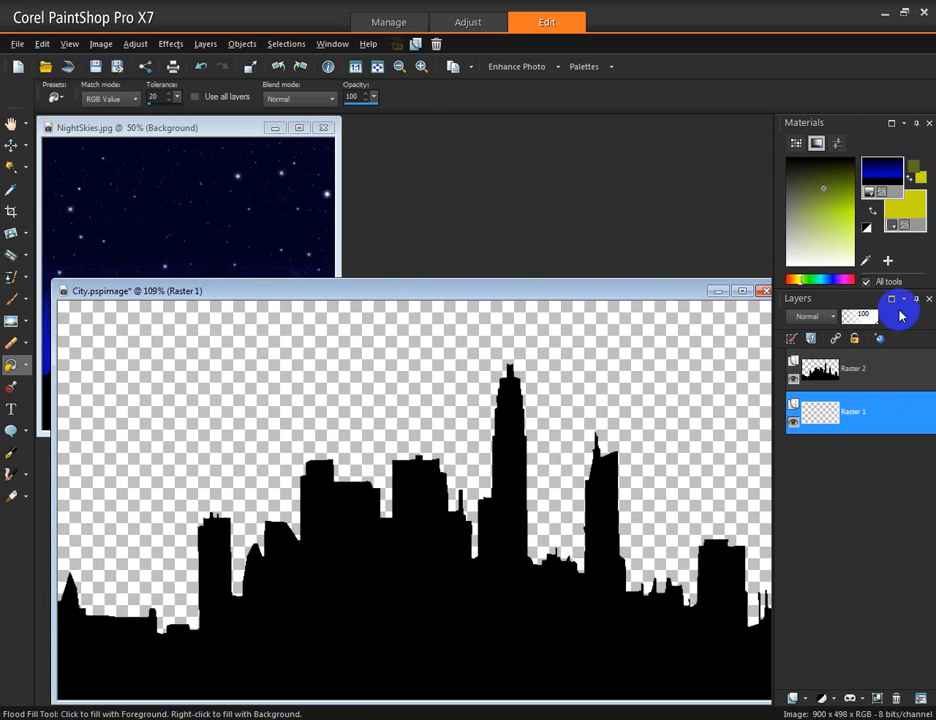
left_click(9, 368)
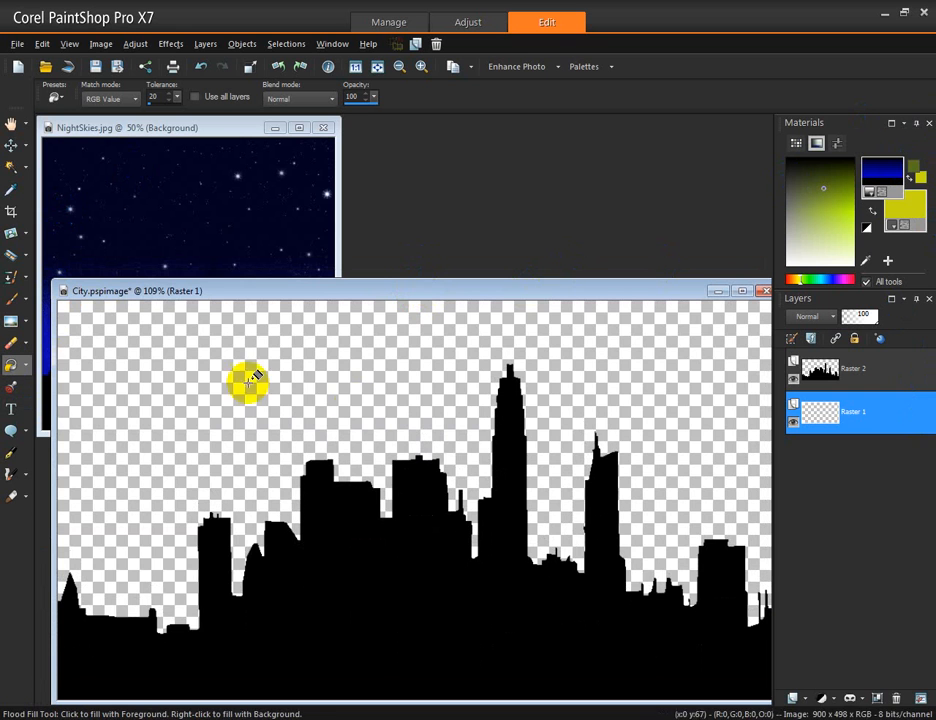
left_click(190, 400)
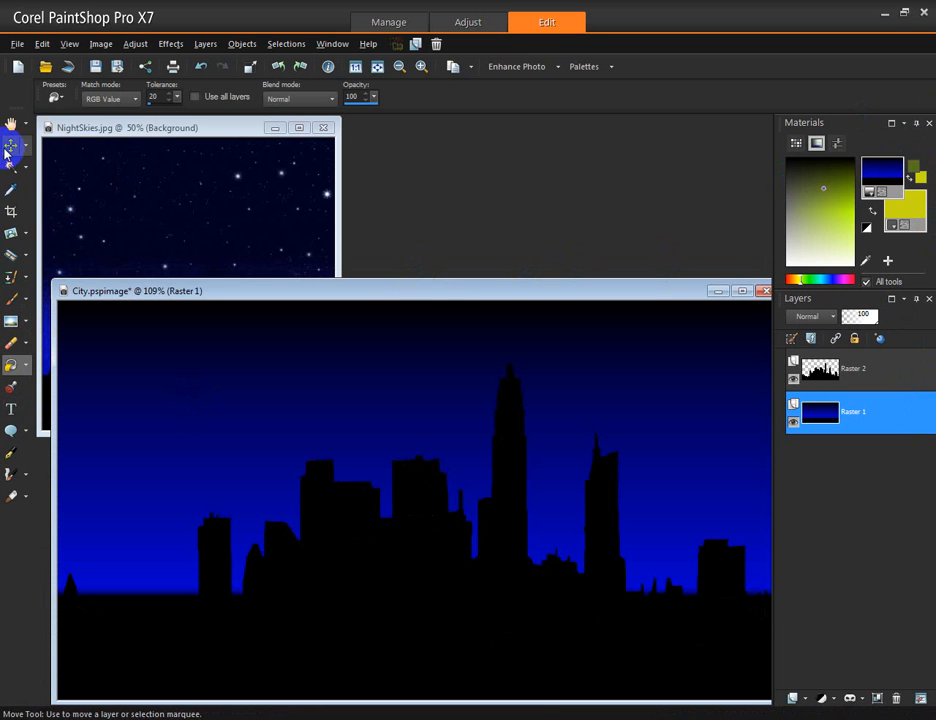
Apply the Snowflakes plugin effect to the gradient sky layer
left_click(171, 44)
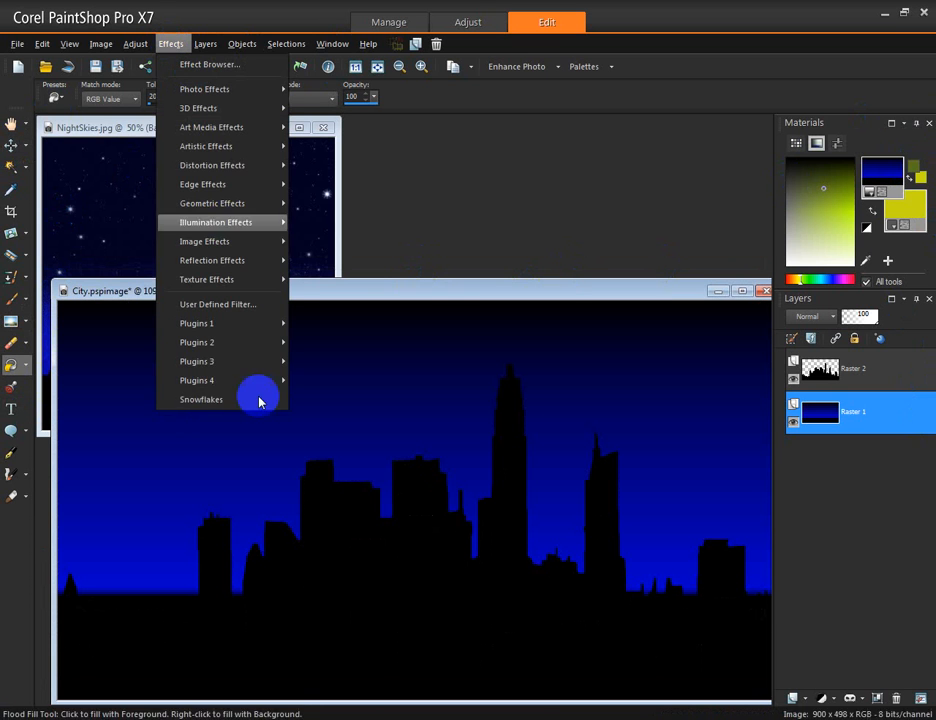
left_click(245, 401)
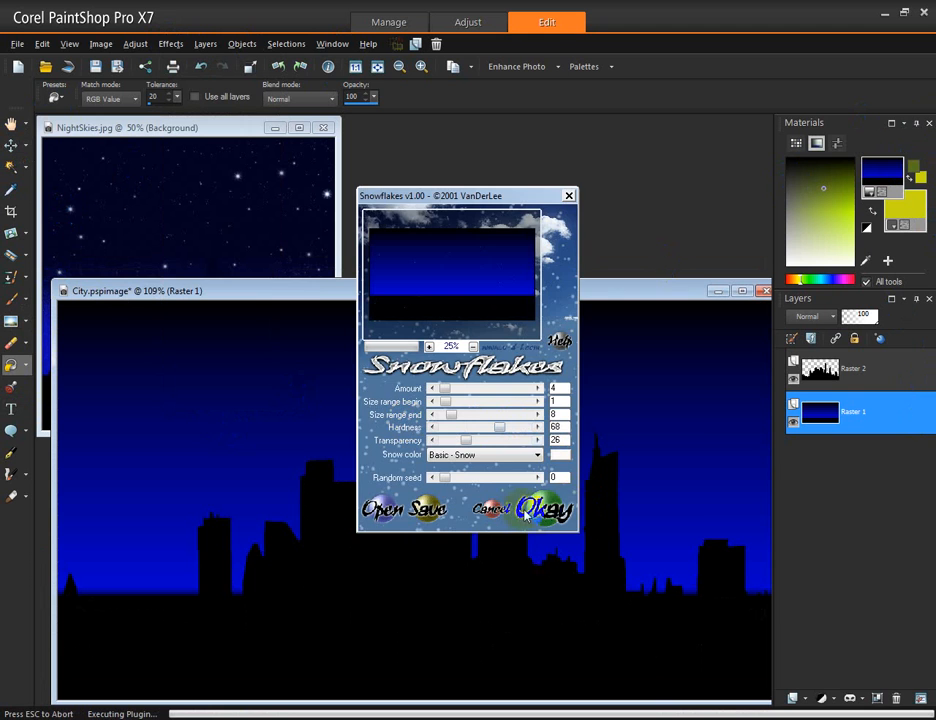
left_click(545, 509)
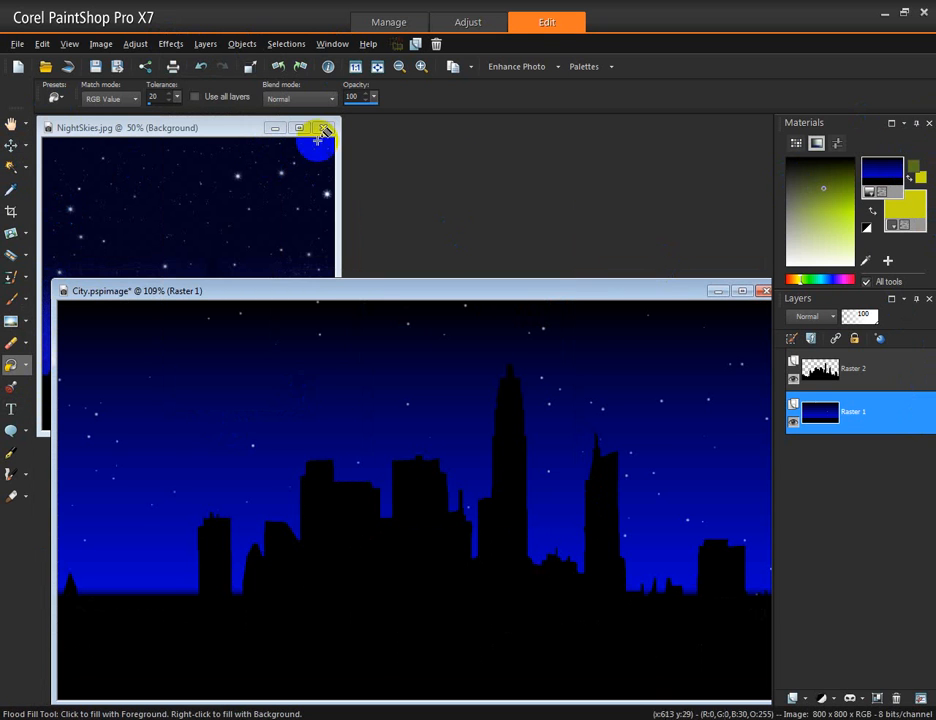